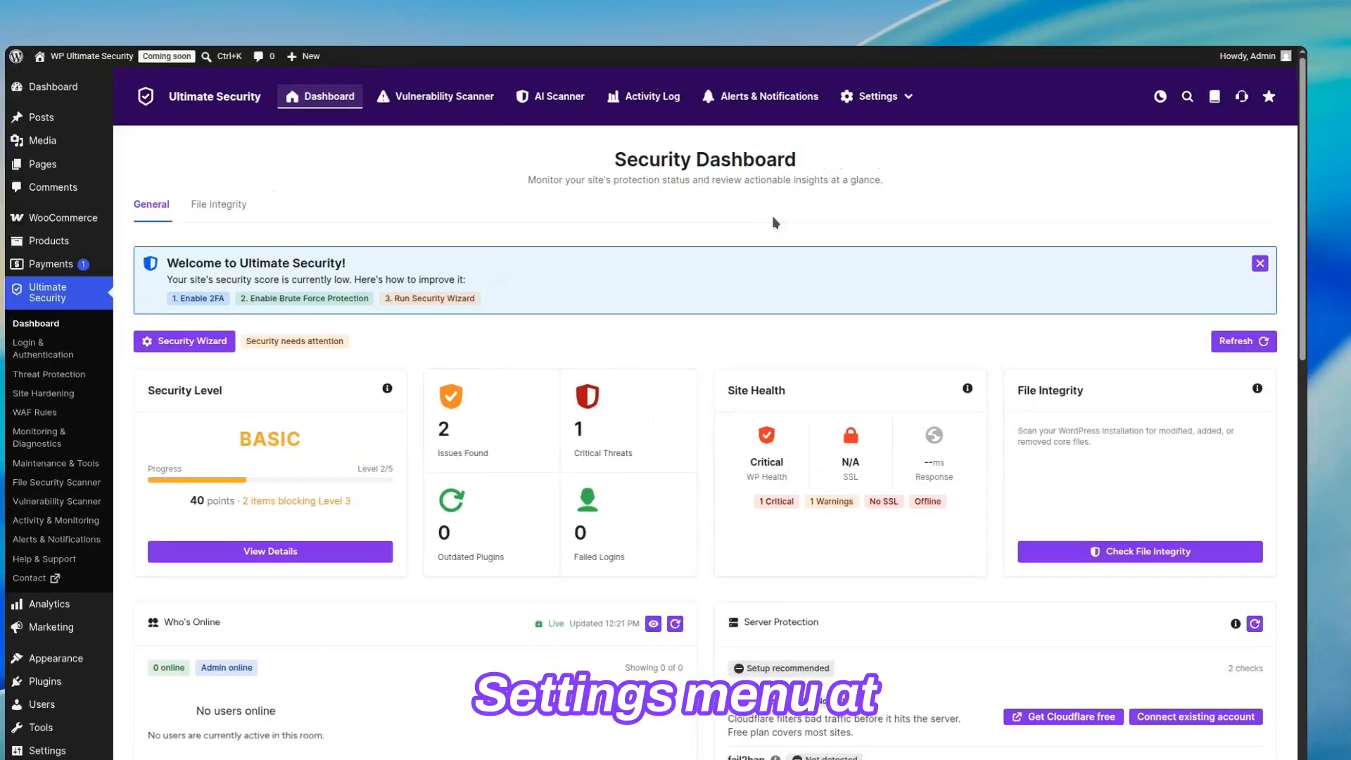
Open the Google reCAPTCHA settings under Threat Protection's Bot Protection and enable reCAPTCHA for all default WordPress forms.
{"action": "mouse_move", "coordinate": [866, 94]}
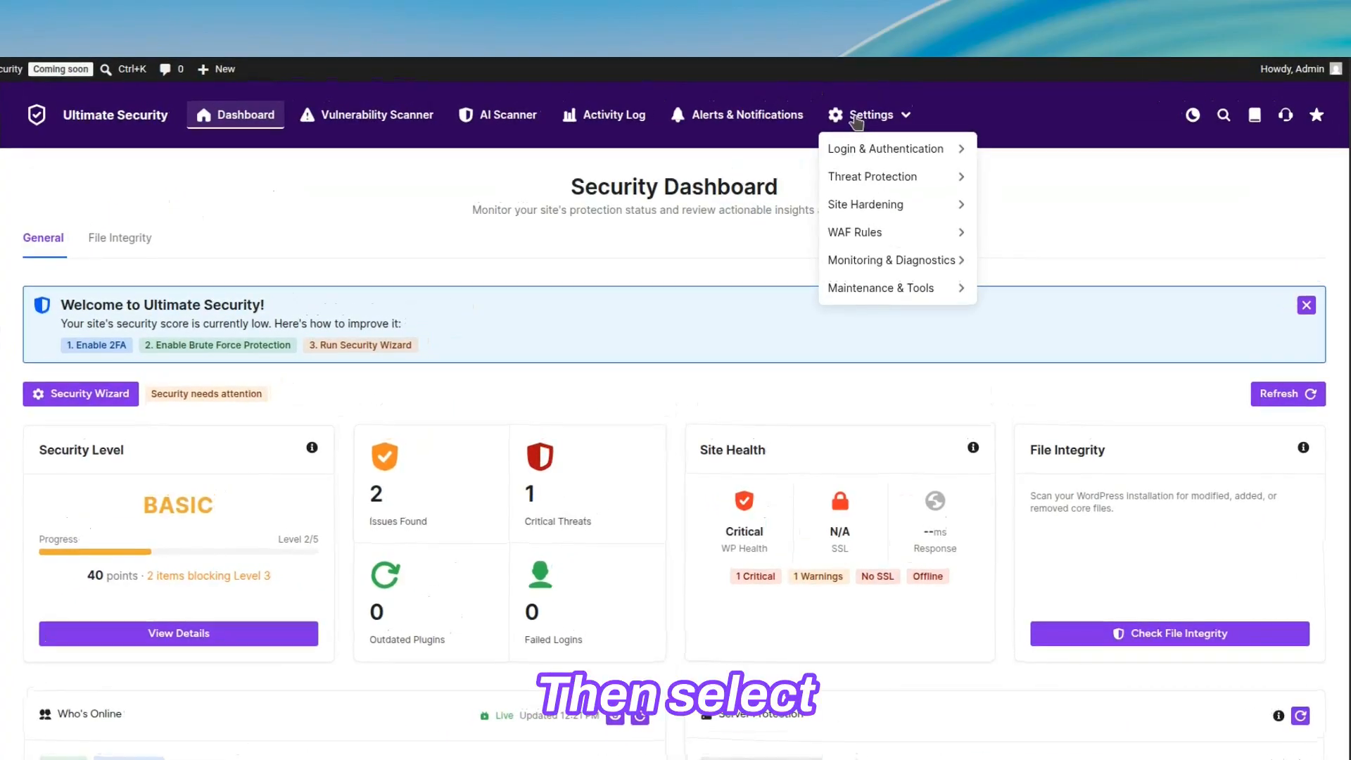
{"action": "mouse_move", "coordinate": [859, 180]}
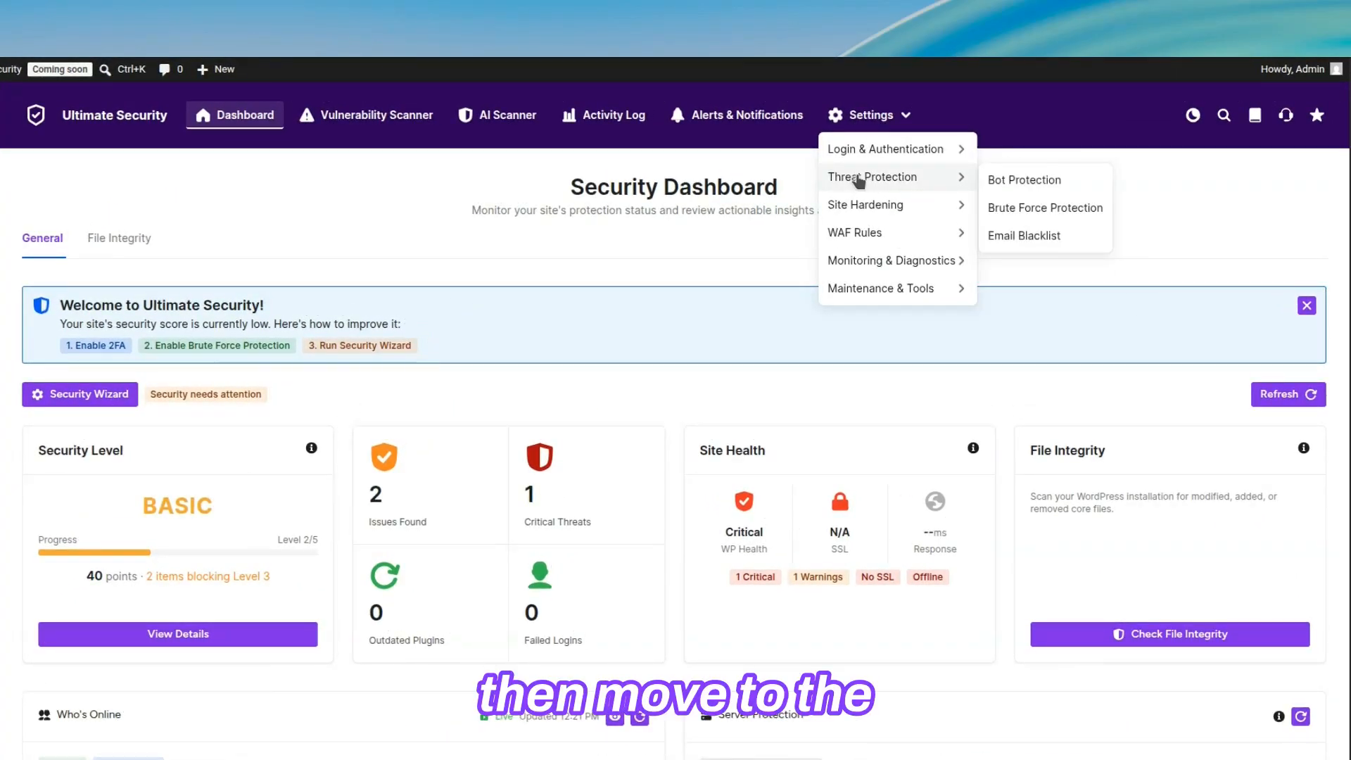
{"action": "left_click", "coordinate": [1027, 184]}
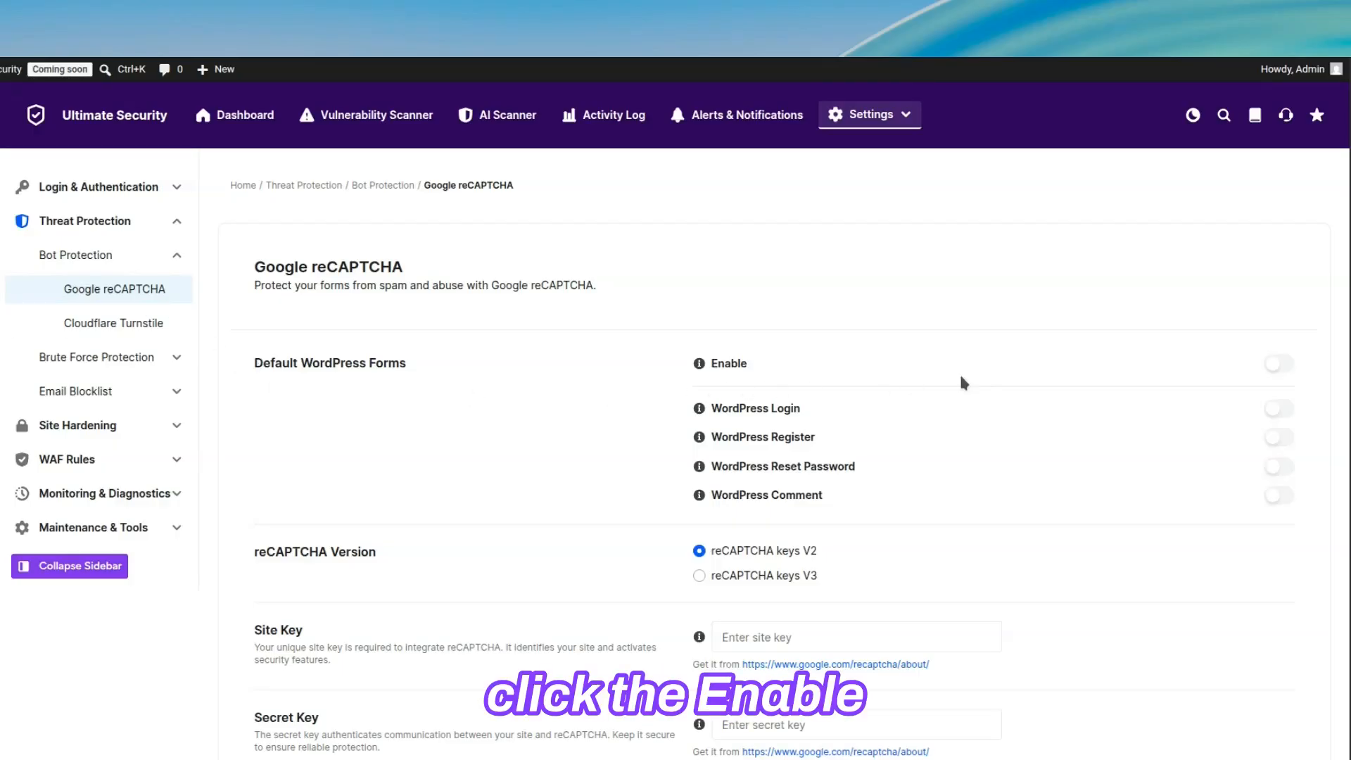
{"action": "left_click", "coordinate": [1288, 365]}
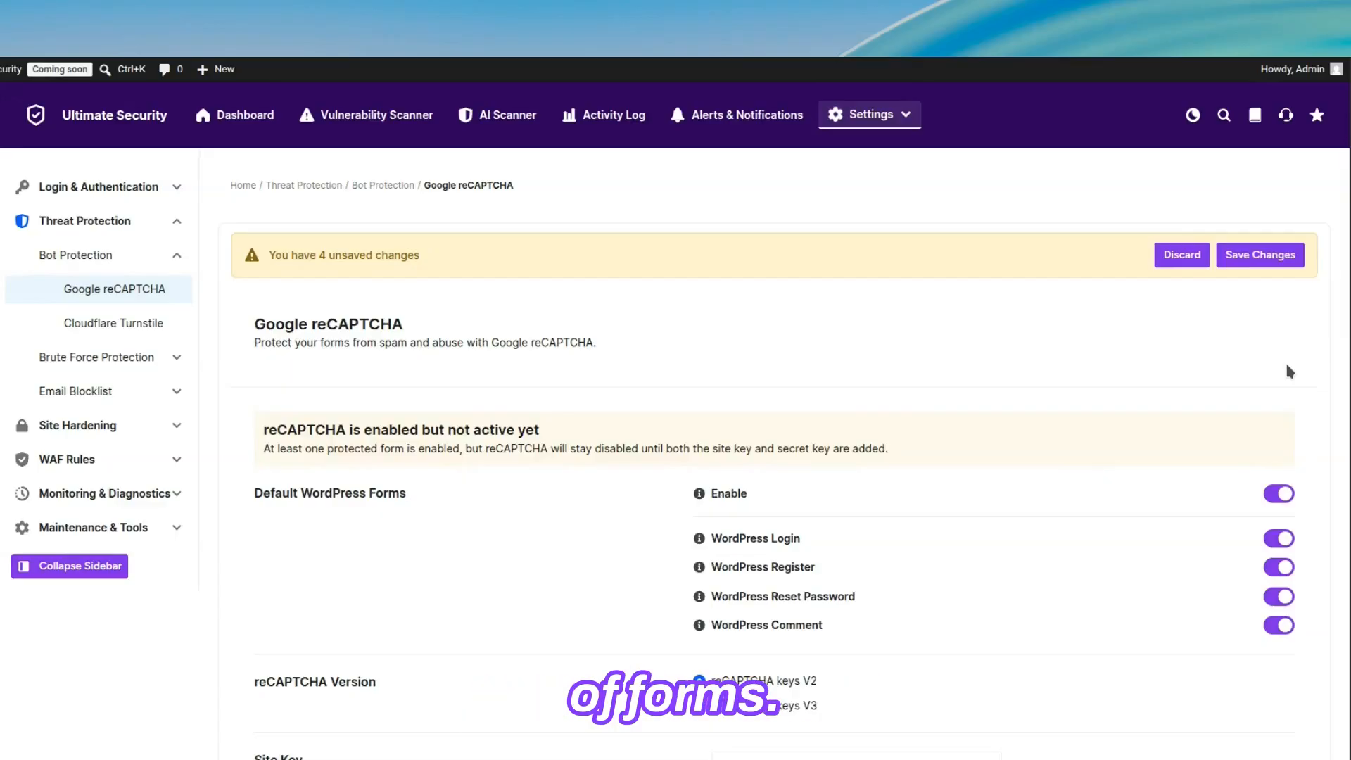
{"action": "left_click", "coordinate": [1281, 538]}
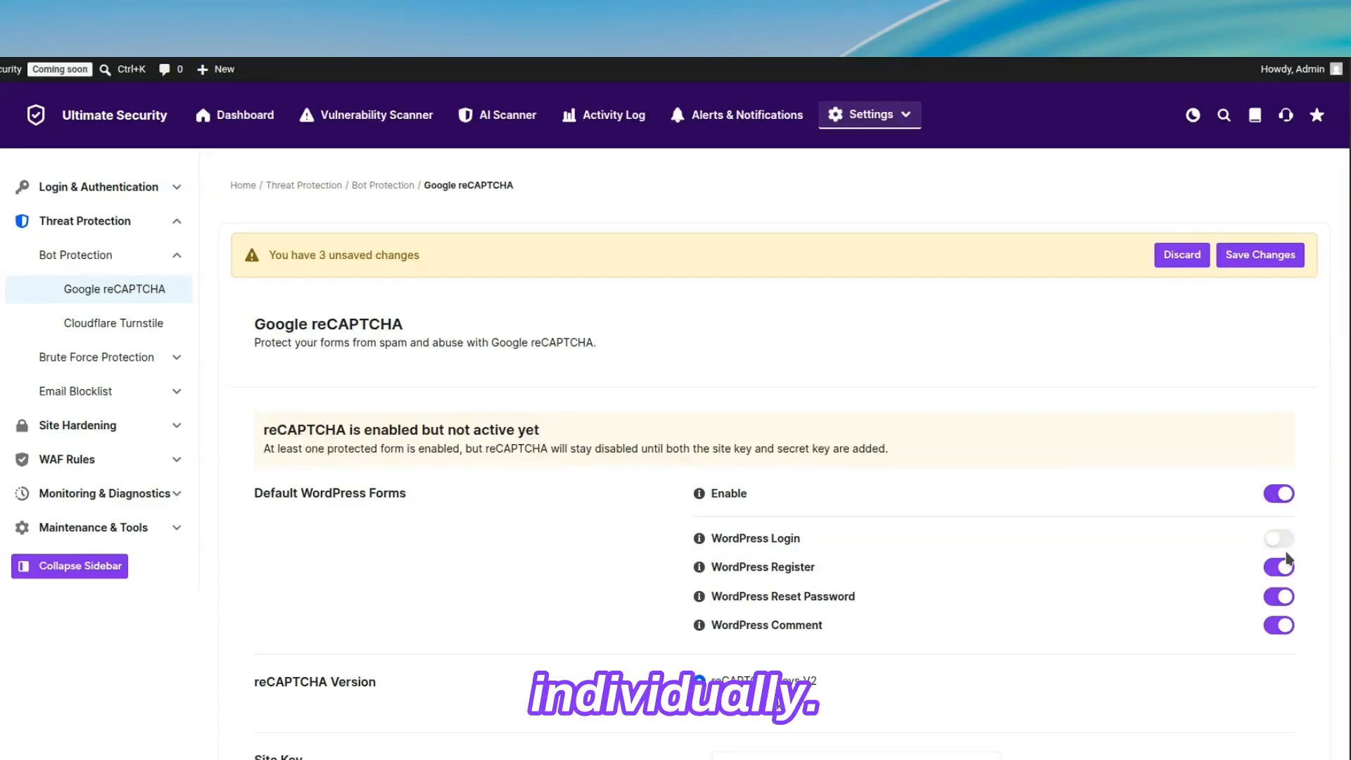
{"action": "left_click", "coordinate": [1283, 566]}
{"action": "left_click", "coordinate": [1282, 566]}
{"action": "left_click", "coordinate": [1282, 541]}
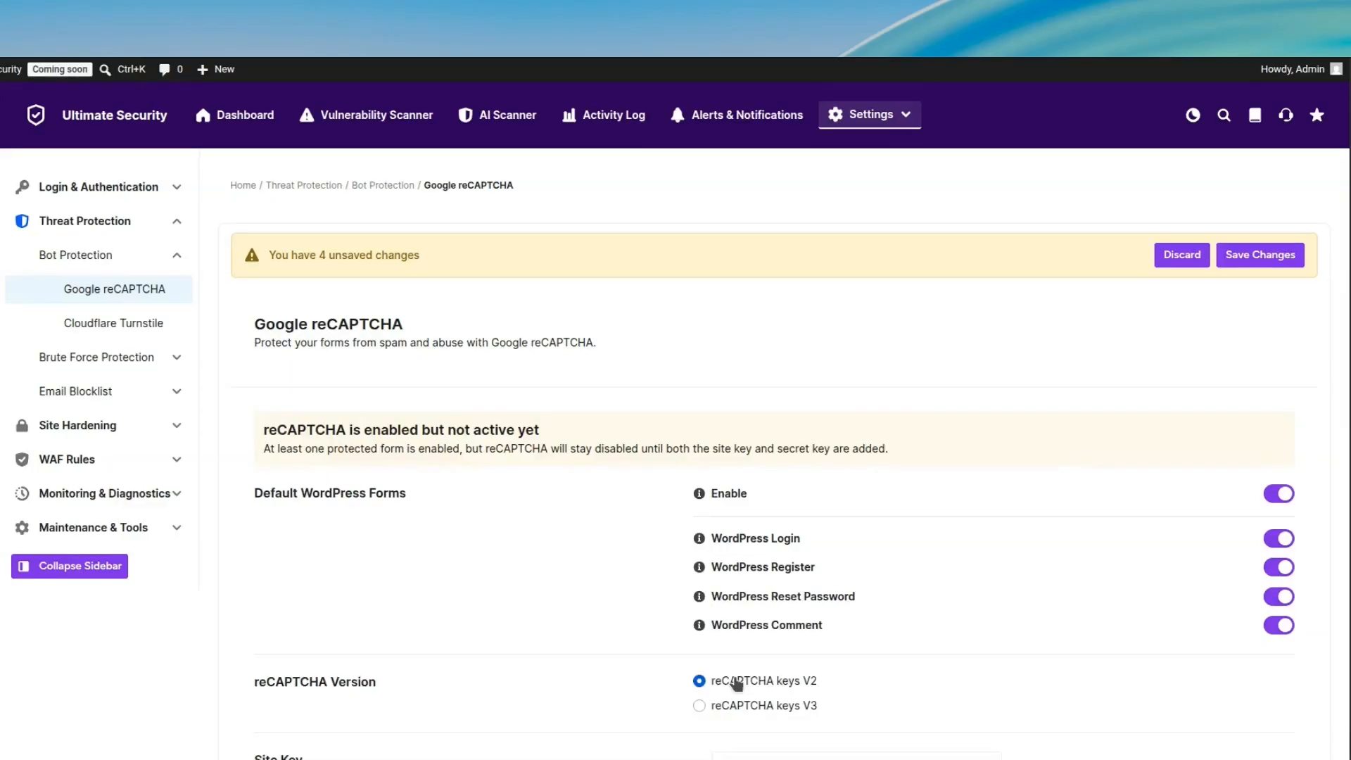
Enter the reCAPTCHA V2 site key and secret key, and verify and save them with the robot challenge completed.
{"action": "scroll", "coordinate": [738, 684], "scroll_direction": "down", "scroll_amount": 4}
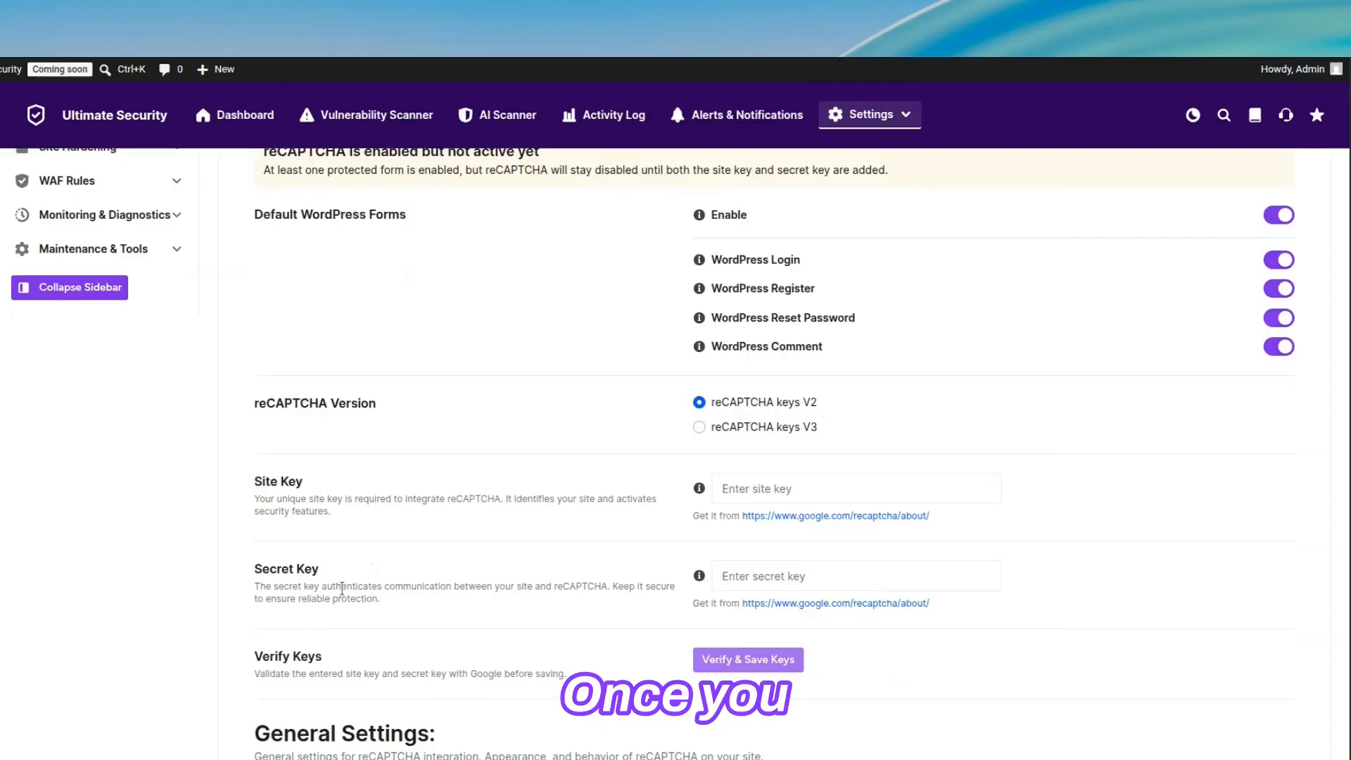
{"action": "left_click", "coordinate": [925, 489]}
{"action": "key", "text": "ctrl+v"}
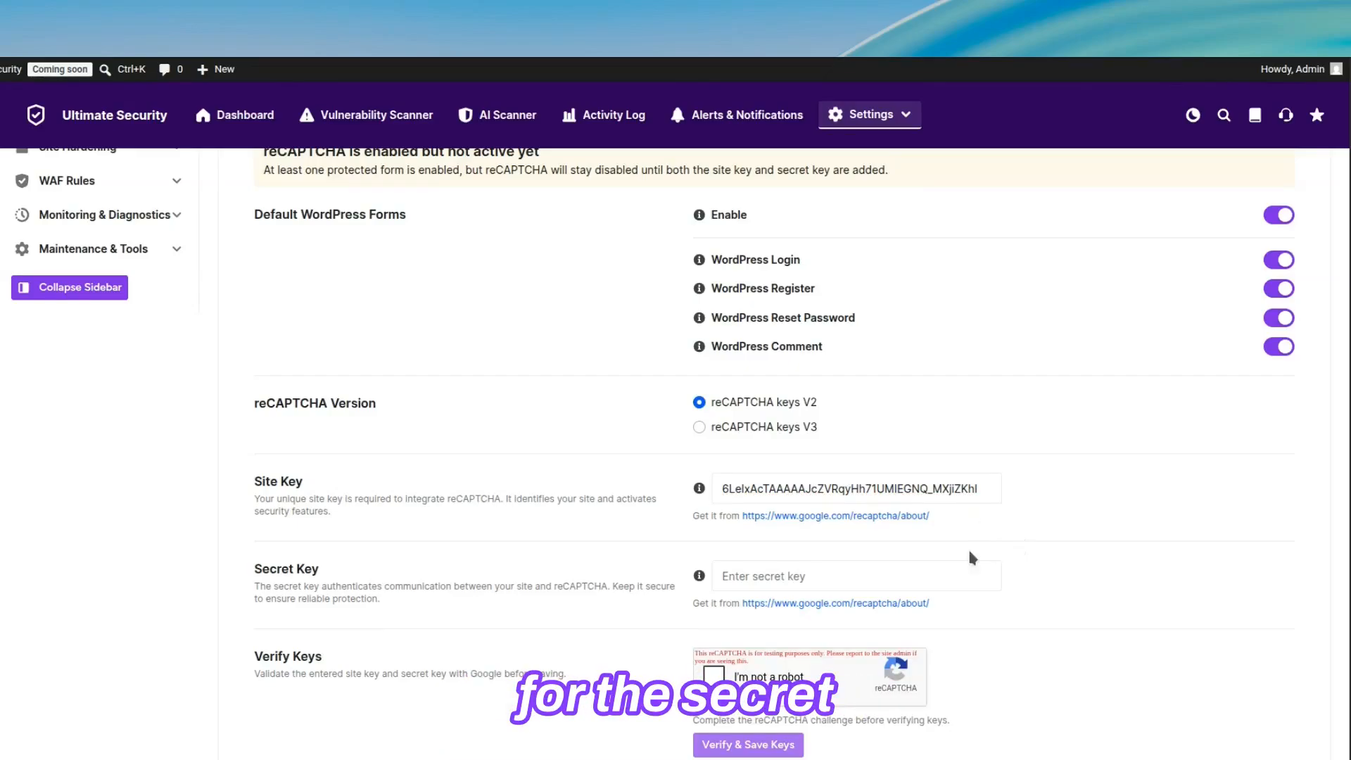
{"action": "left_click", "coordinate": [798, 579]}
{"action": "key", "text": "ctrl+v"}
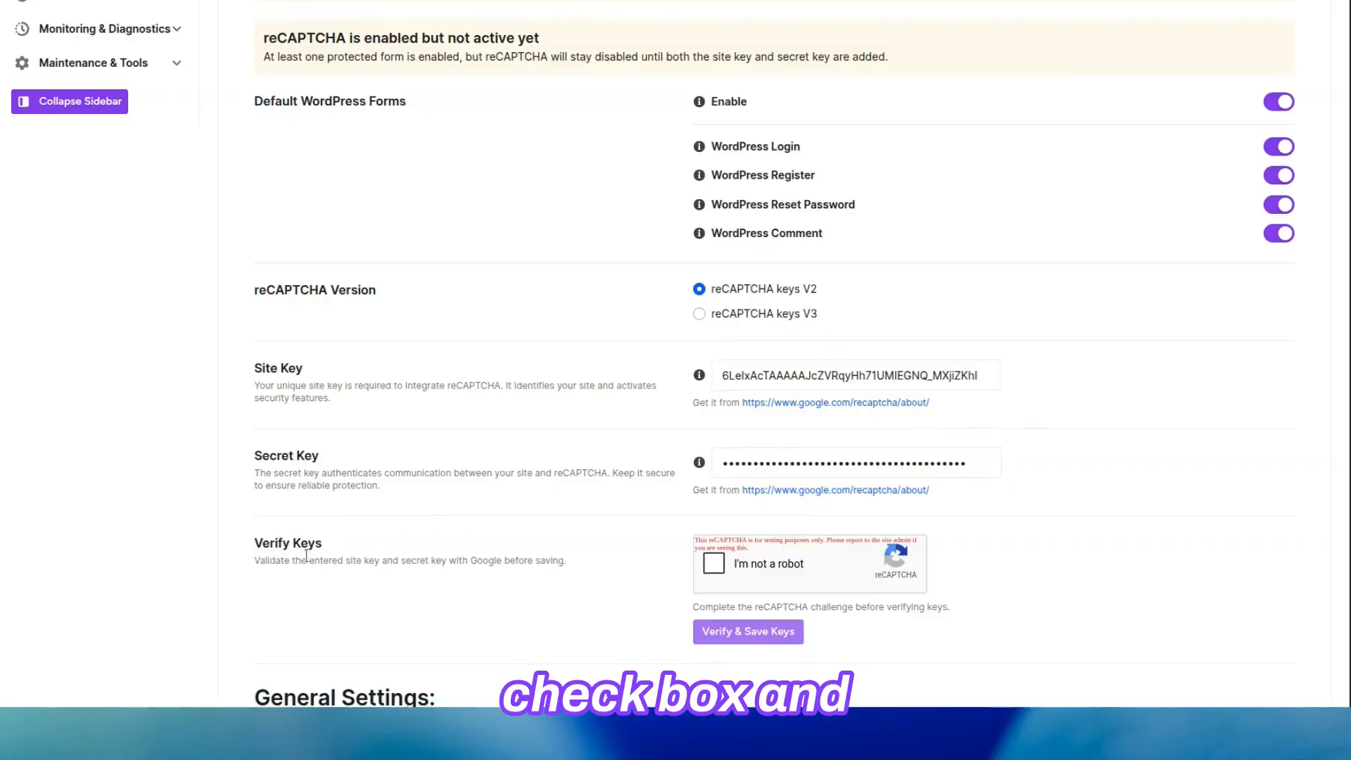
{"action": "left_click", "coordinate": [715, 561]}
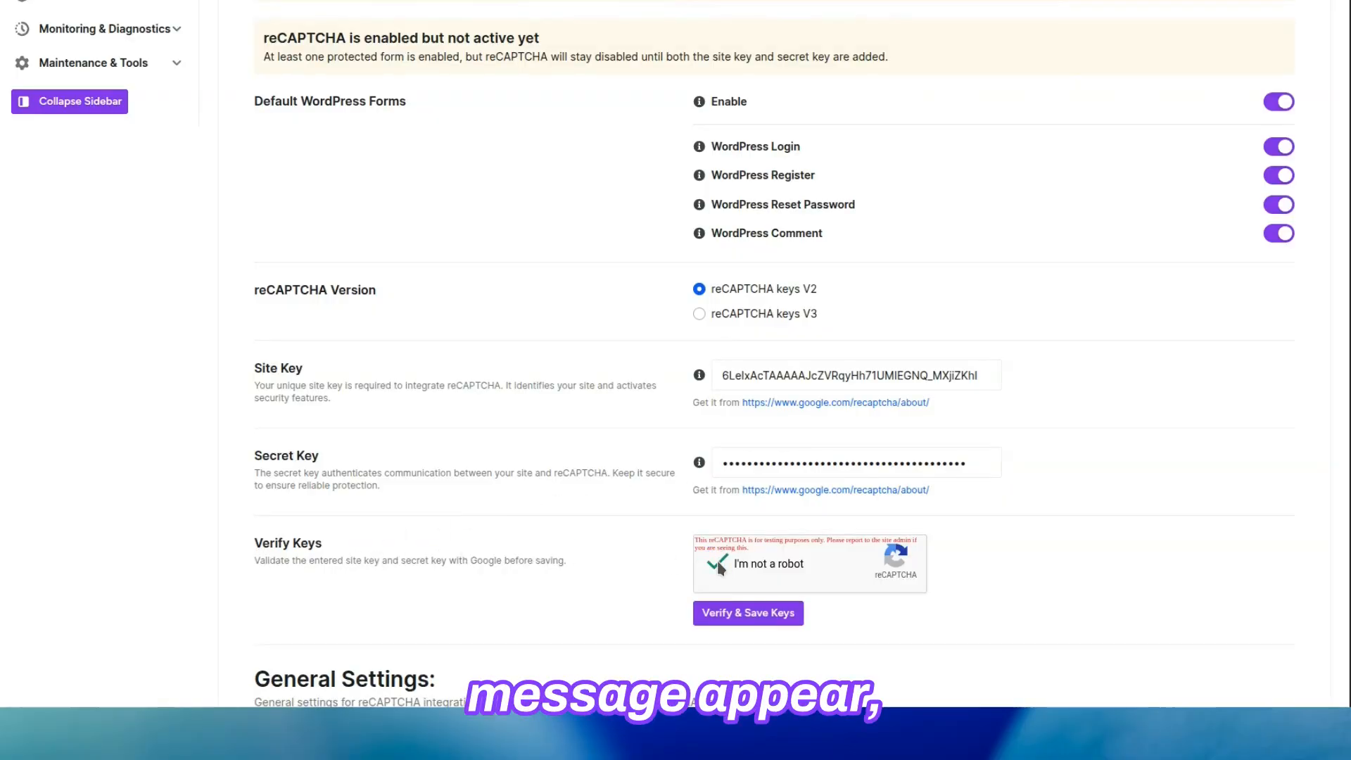
{"action": "left_click", "coordinate": [765, 619]}
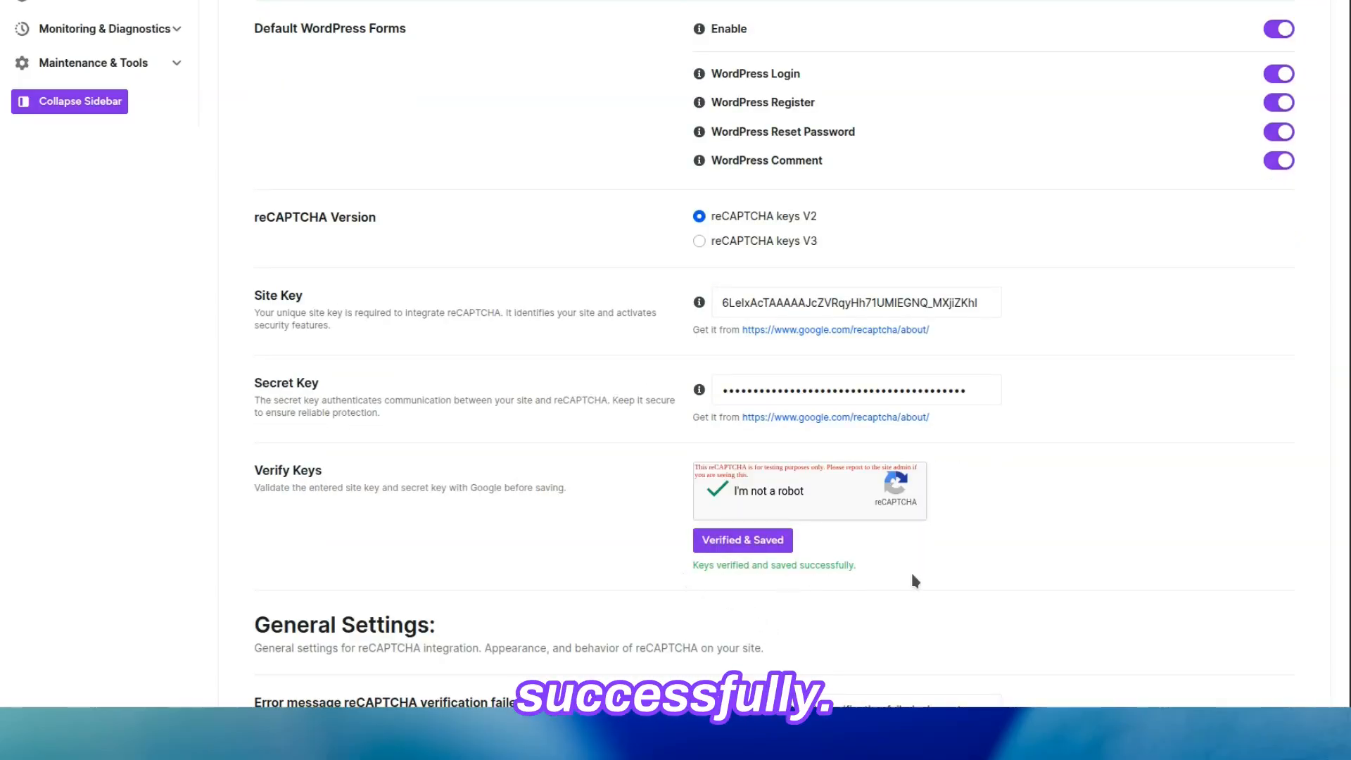
Examine the reCAPTCHA general settings for the error messages, field title, theme and size.
{"action": "scroll", "coordinate": [916, 581], "scroll_direction": "down", "scroll_amount": 6}
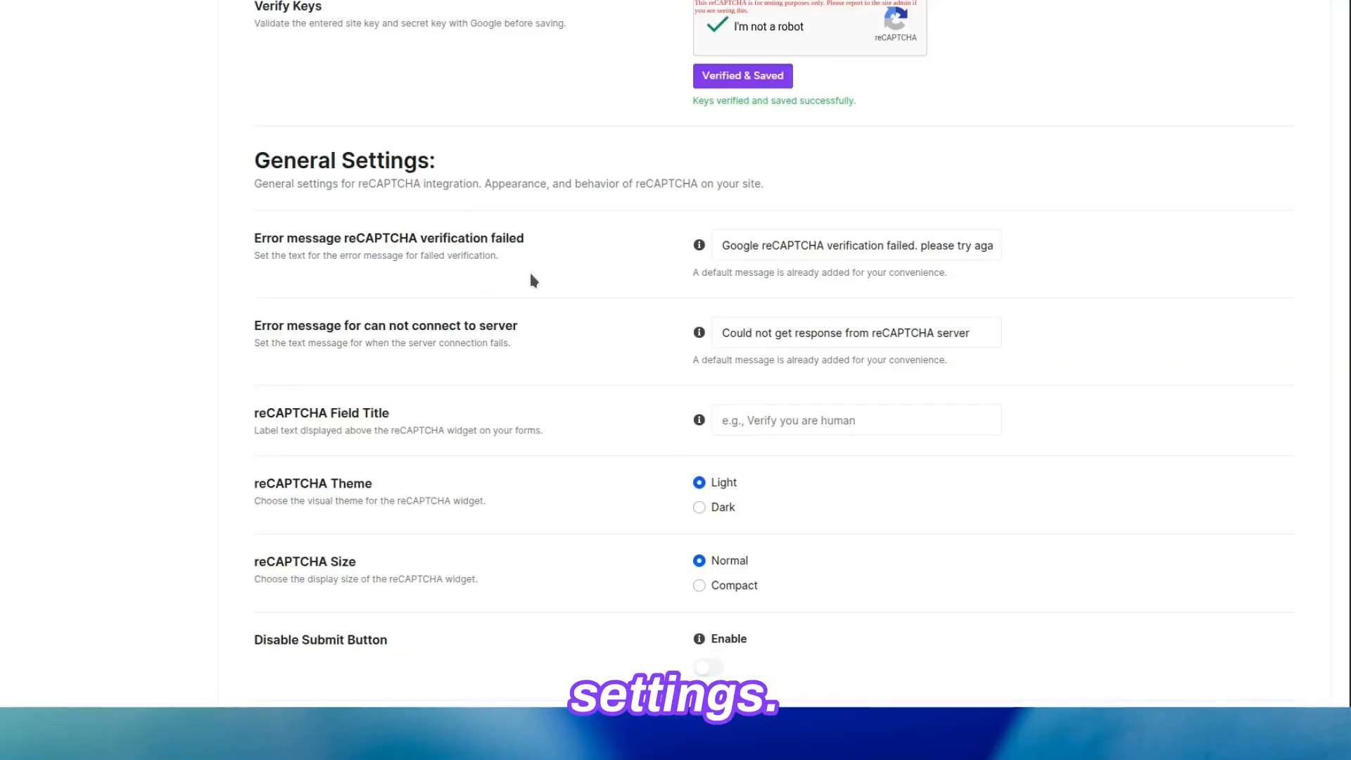
{"action": "left_click", "coordinate": [942, 249]}
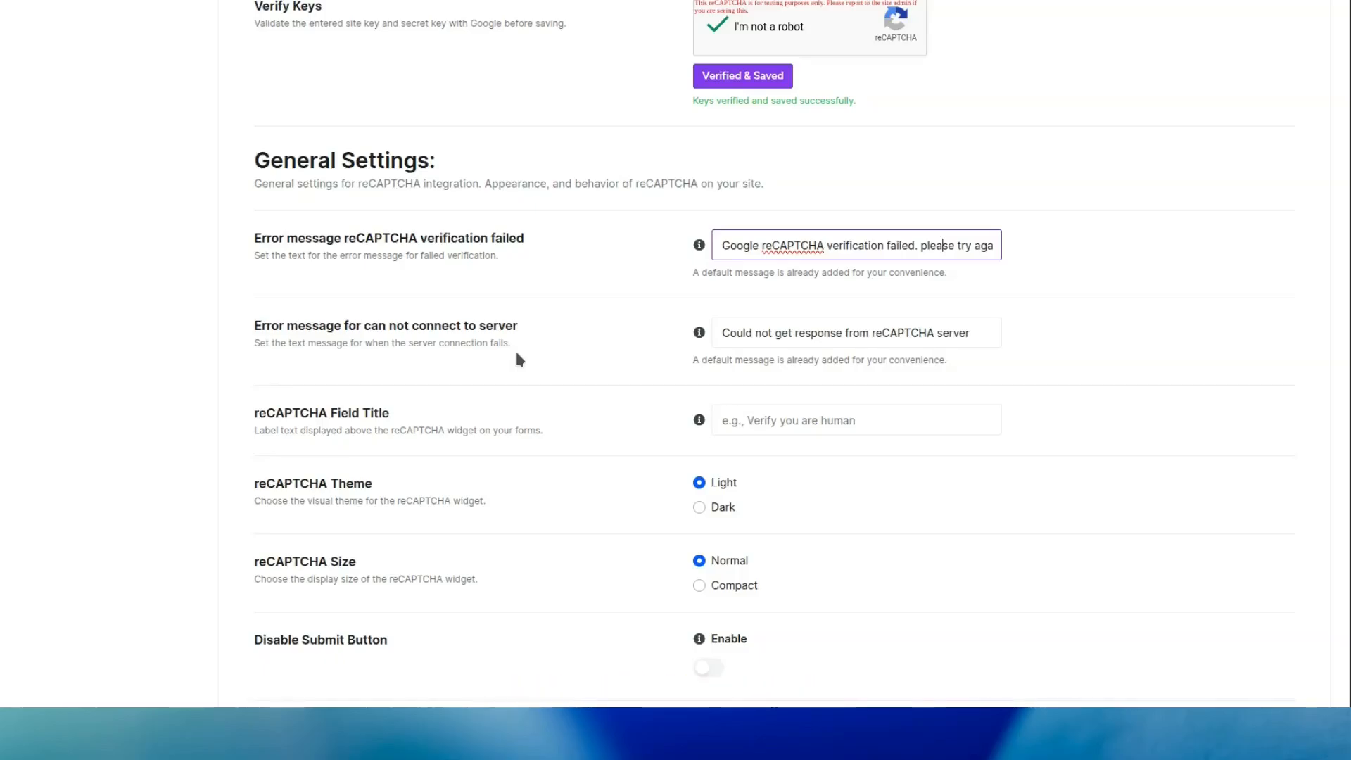
{"action": "left_click", "coordinate": [901, 328]}
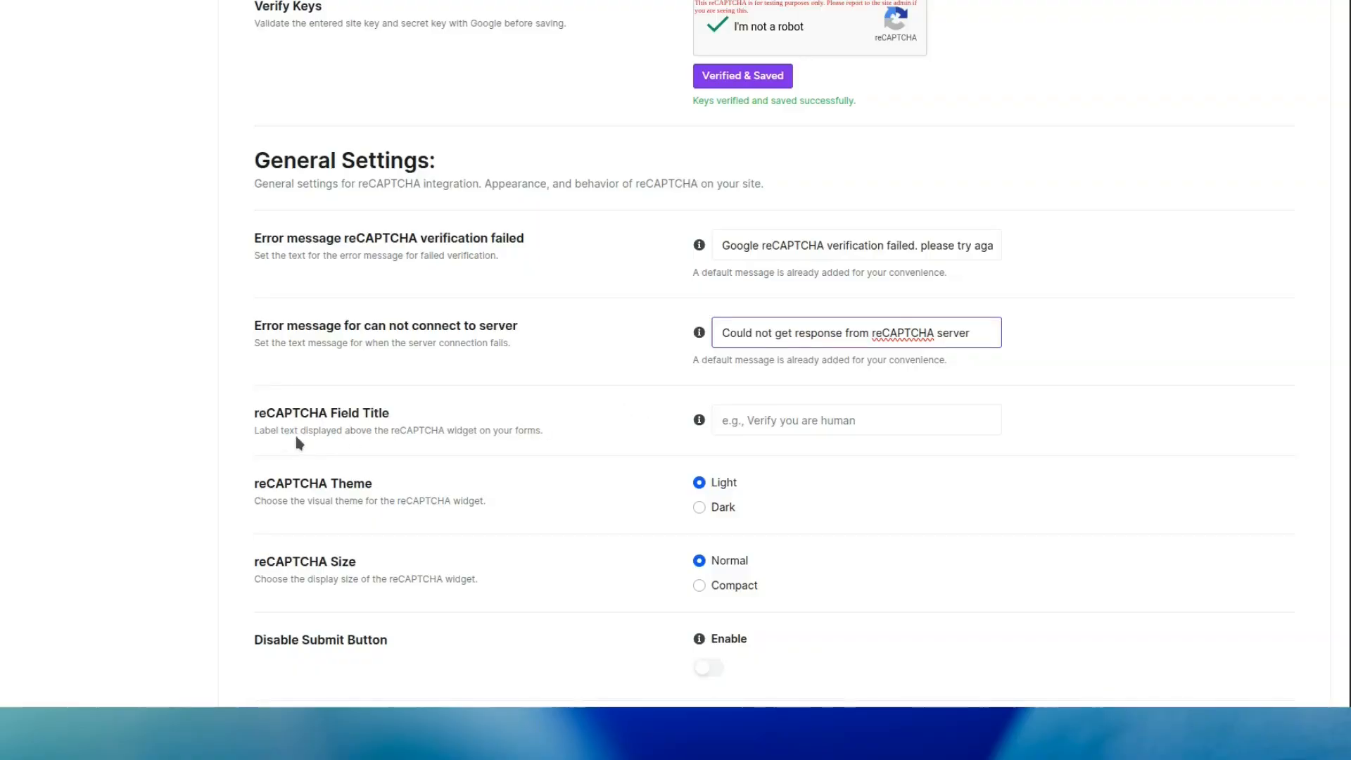
{"action": "left_click", "coordinate": [797, 430]}
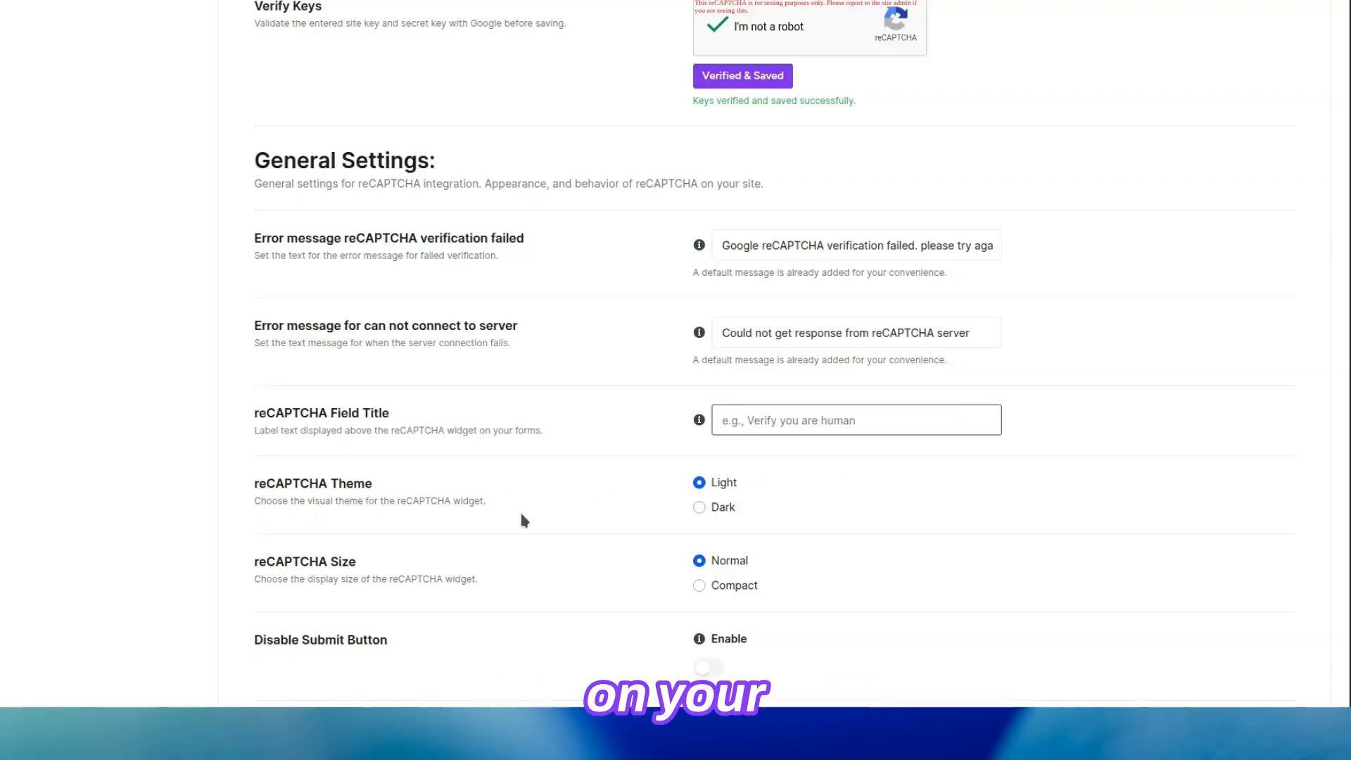
{"action": "left_click", "coordinate": [724, 512]}
{"action": "left_click", "coordinate": [723, 484]}
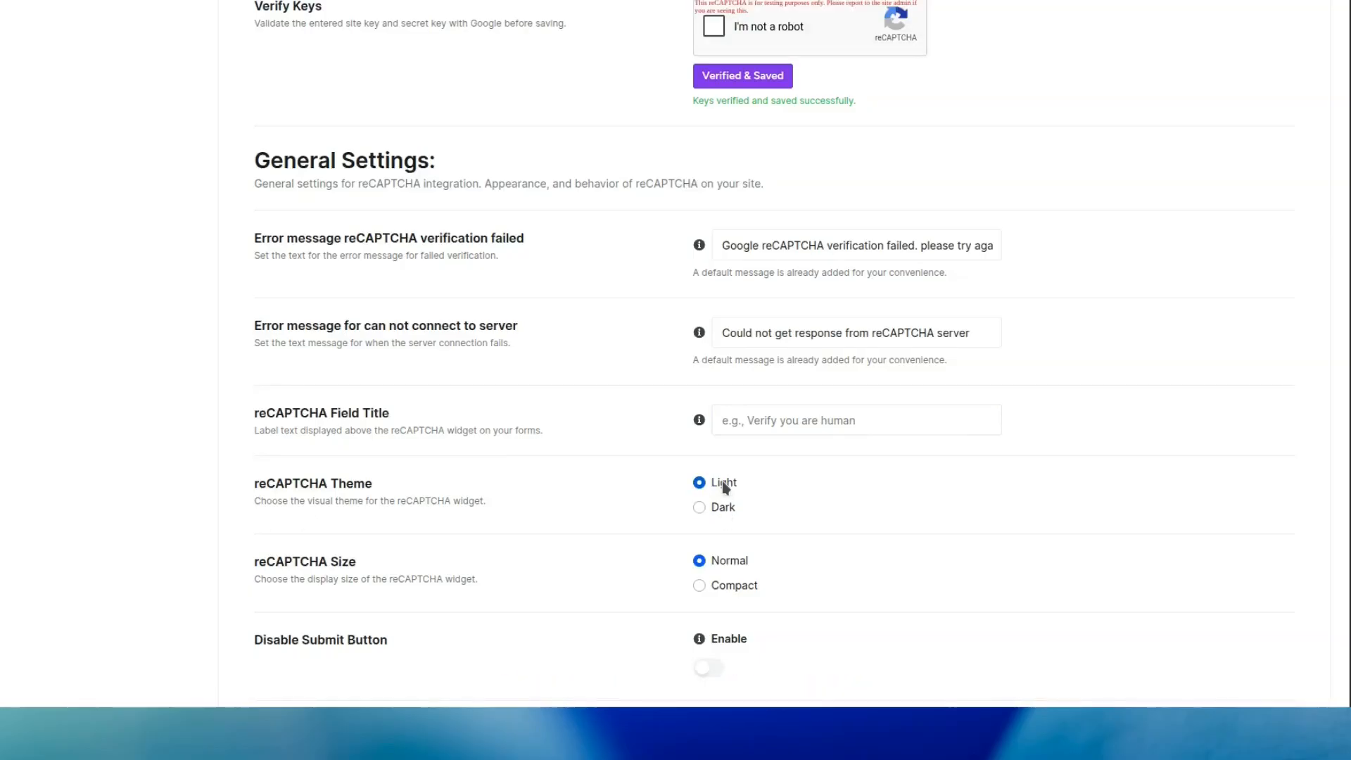
{"action": "left_click", "coordinate": [727, 588]}
{"action": "left_click", "coordinate": [727, 611]}
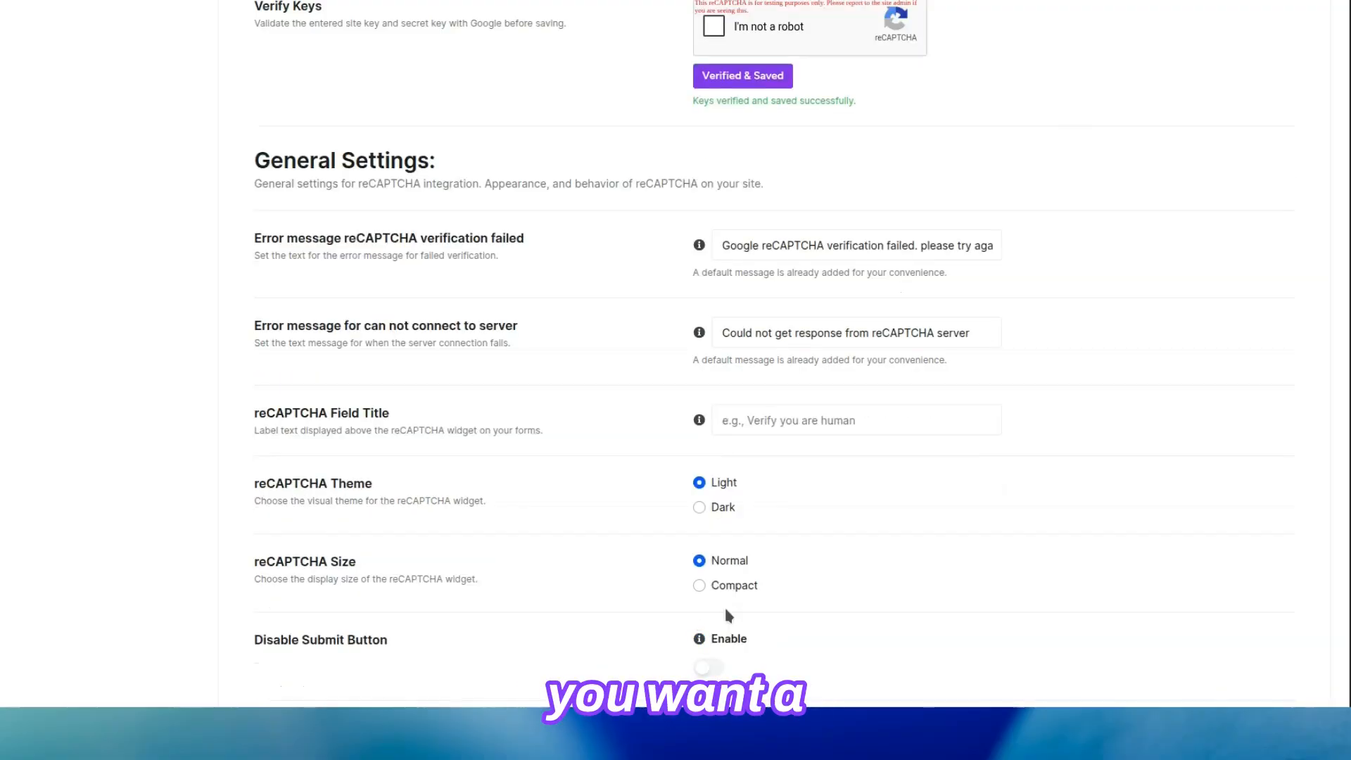
Enable reCAPTCHA on WooCommerce Signup in the advanced settings.
{"action": "scroll", "coordinate": [727, 616], "scroll_direction": "down", "scroll_amount": 6}
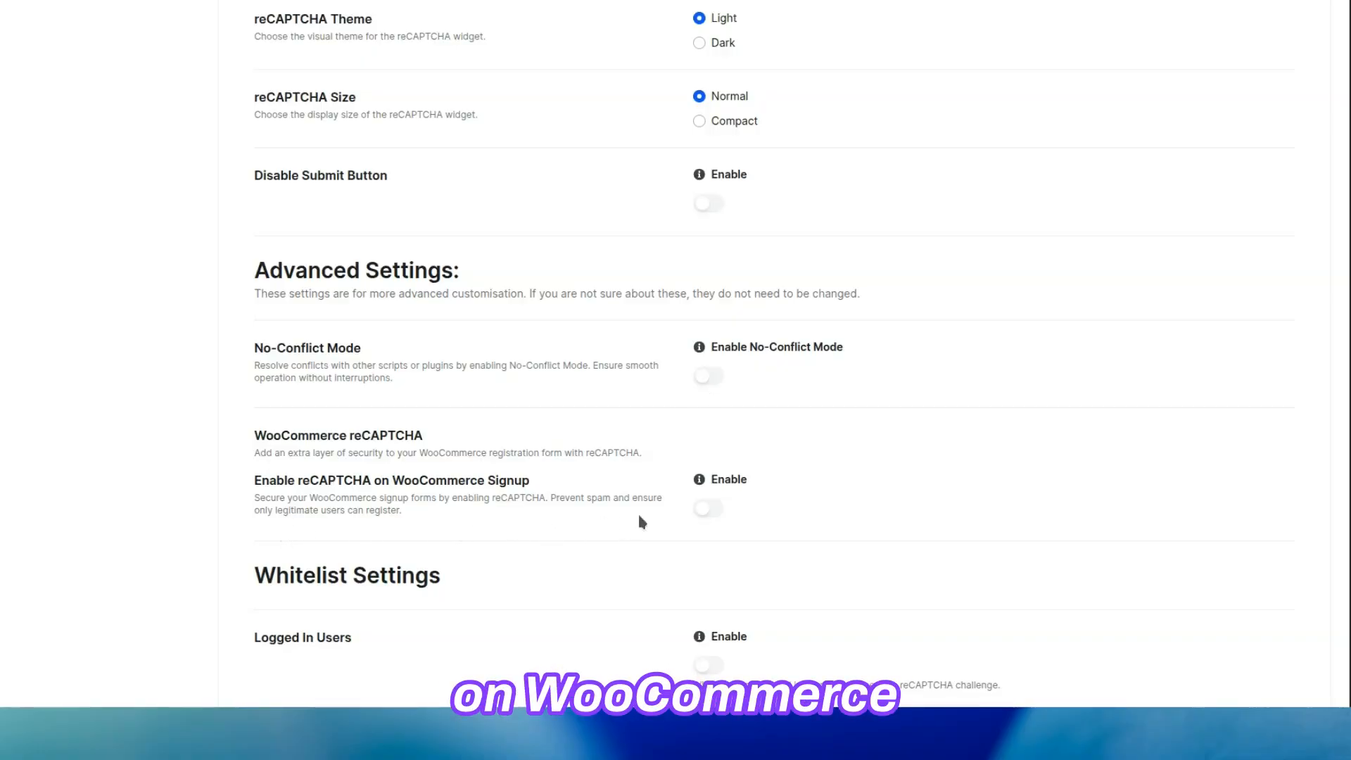
{"action": "left_click", "coordinate": [709, 510]}
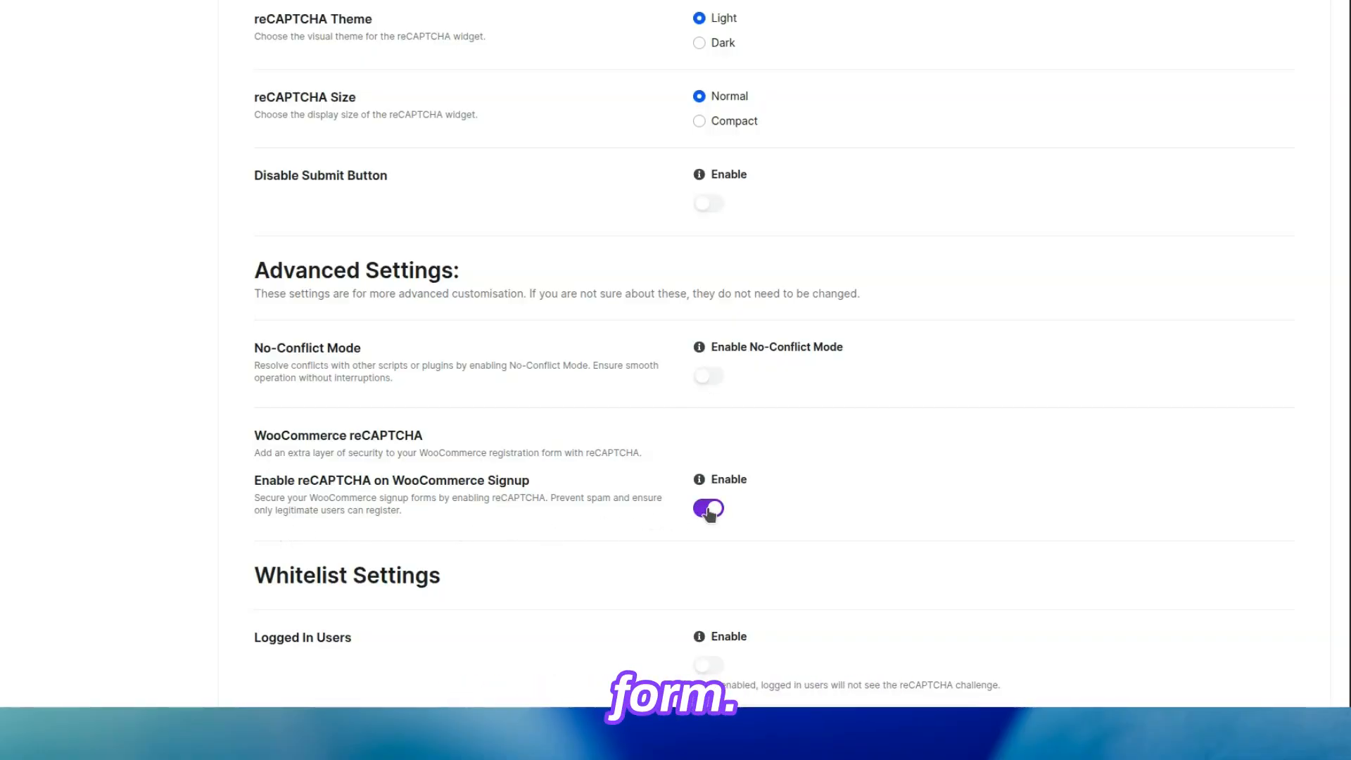
{"action": "scroll", "coordinate": [709, 511], "scroll_direction": "down", "scroll_amount": 5}
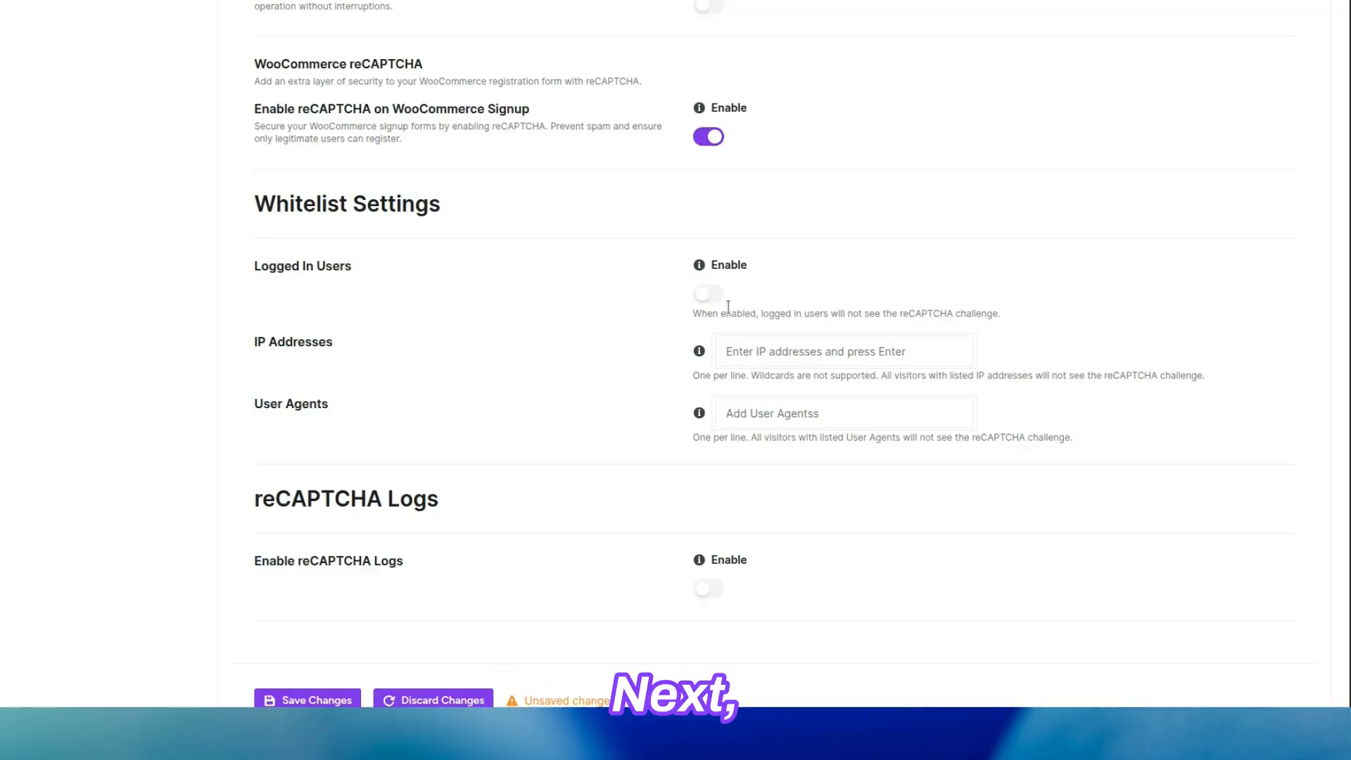
{"action": "left_click", "coordinate": [925, 357]}
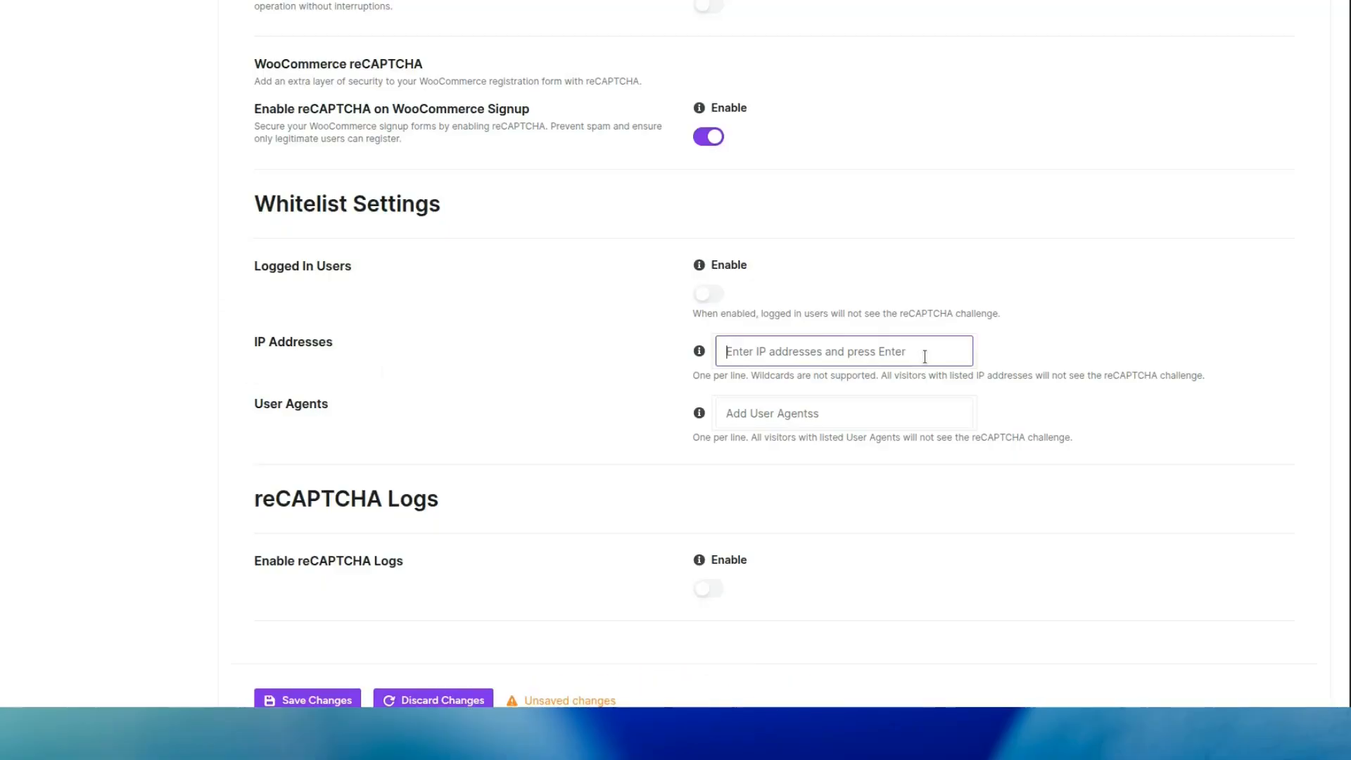
{"action": "left_click", "coordinate": [872, 416]}
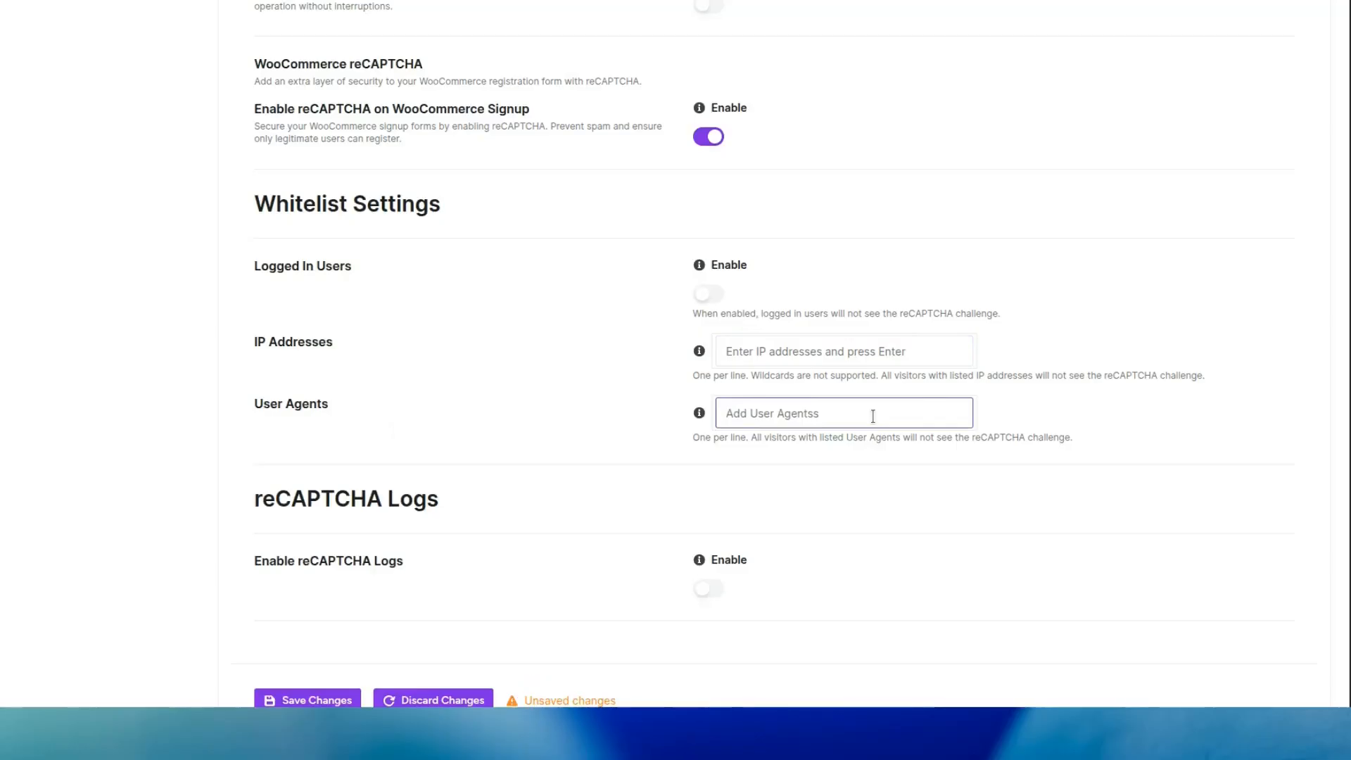
Enable reCAPTCHA logs and save all the Google reCAPTCHA setting changes.
{"action": "scroll", "coordinate": [873, 416], "scroll_direction": "down", "scroll_amount": 2}
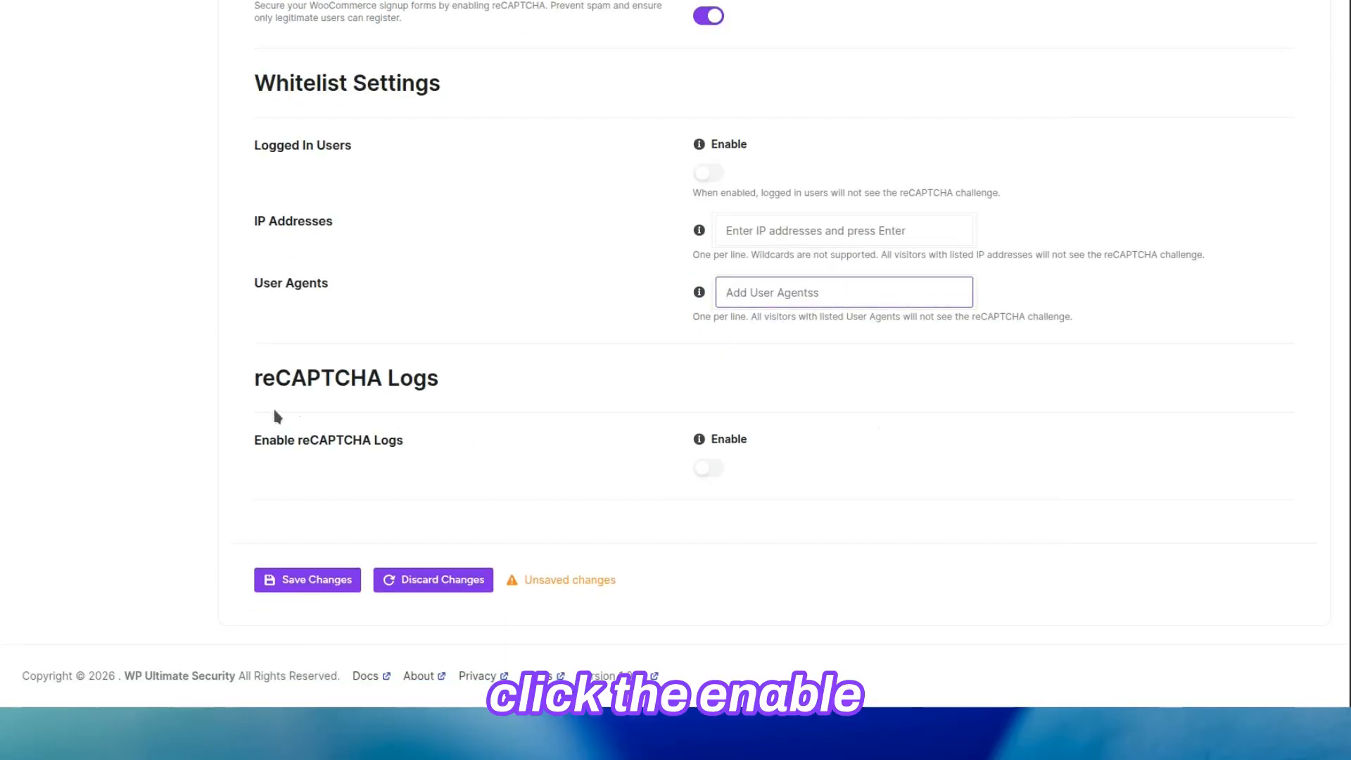
{"action": "left_click", "coordinate": [708, 468]}
{"action": "scroll", "coordinate": [708, 473], "scroll_direction": "down", "scroll_amount": 5}
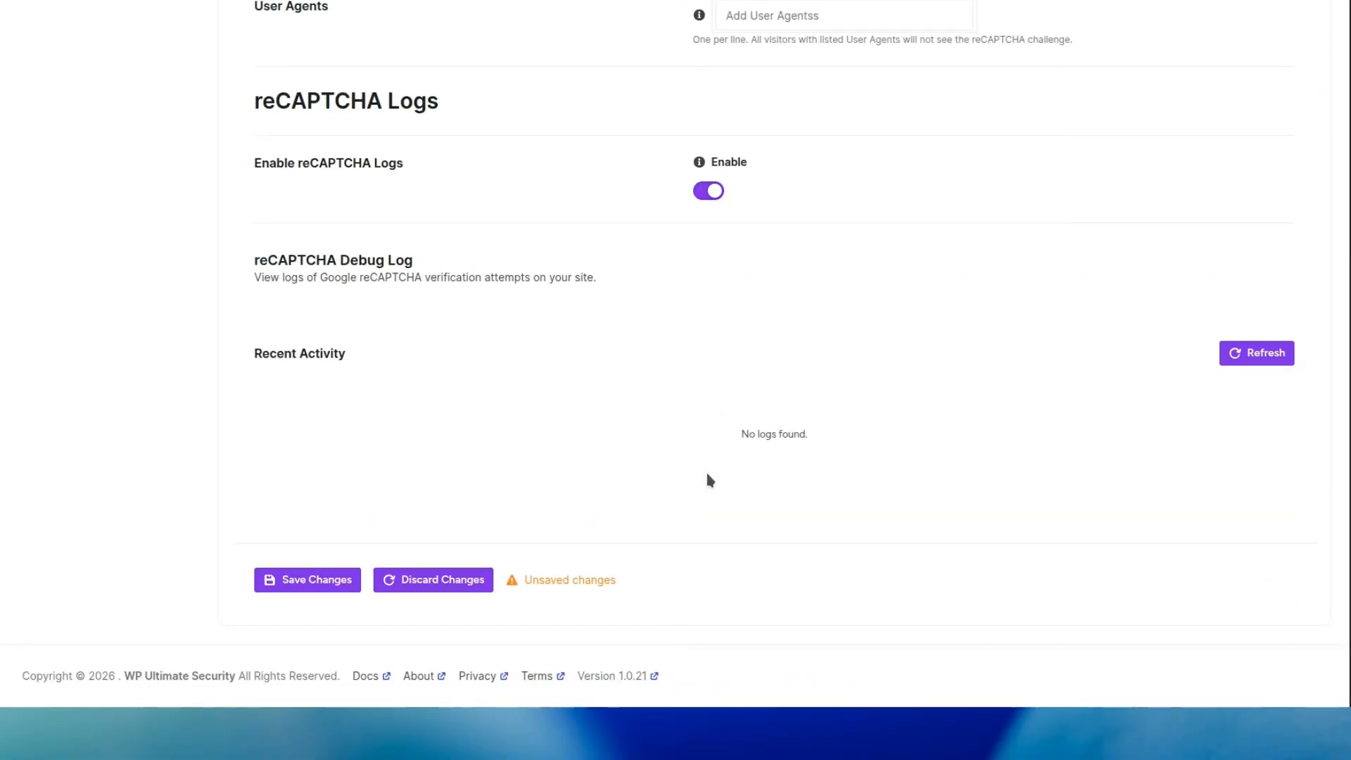
{"action": "left_click", "coordinate": [303, 584]}
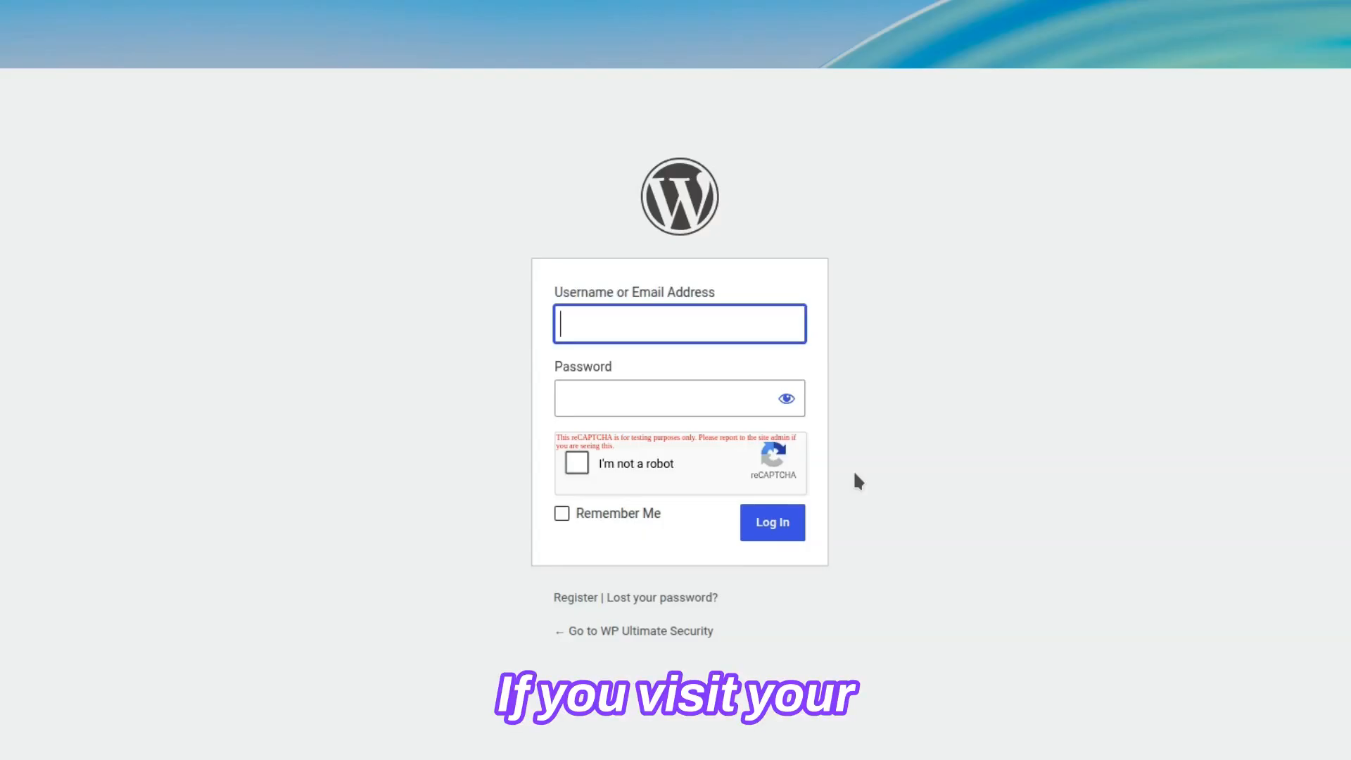
Check the site's registration form, lost-password form, "Hello world!" comment form and My account page for the reCAPTCHA widget.
{"action": "left_click", "coordinate": [563, 599]}
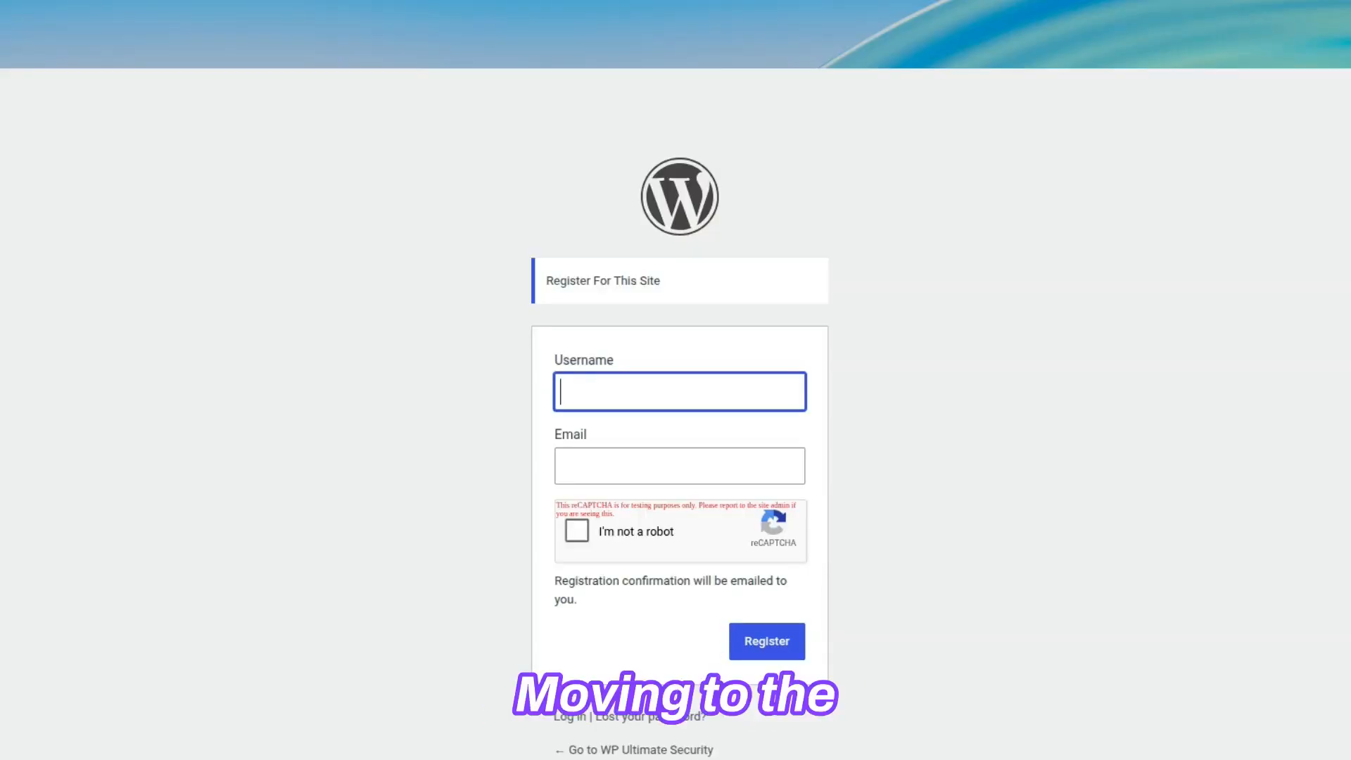
{"action": "left_click", "coordinate": [645, 718]}
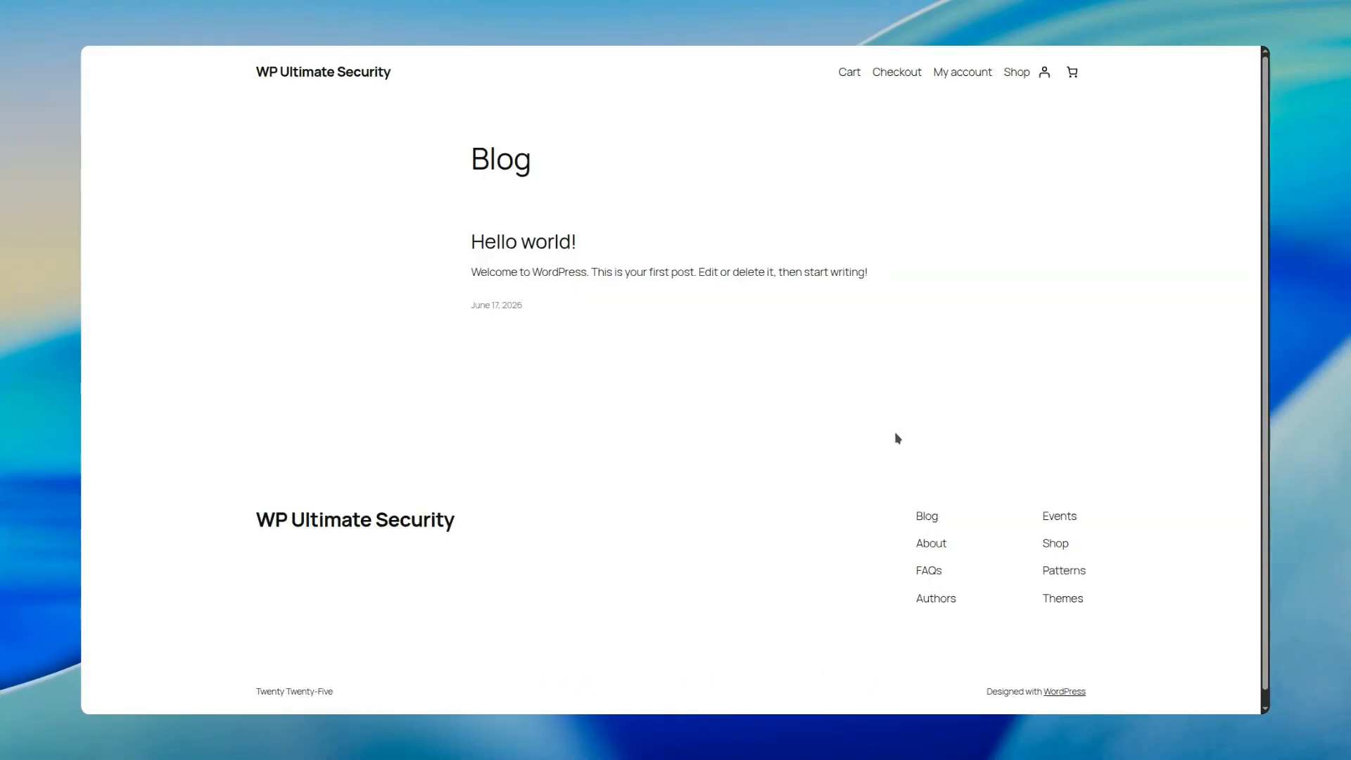
{"action": "left_click", "coordinate": [504, 243]}
{"action": "scroll", "coordinate": [504, 245], "scroll_direction": "down", "scroll_amount": 10}
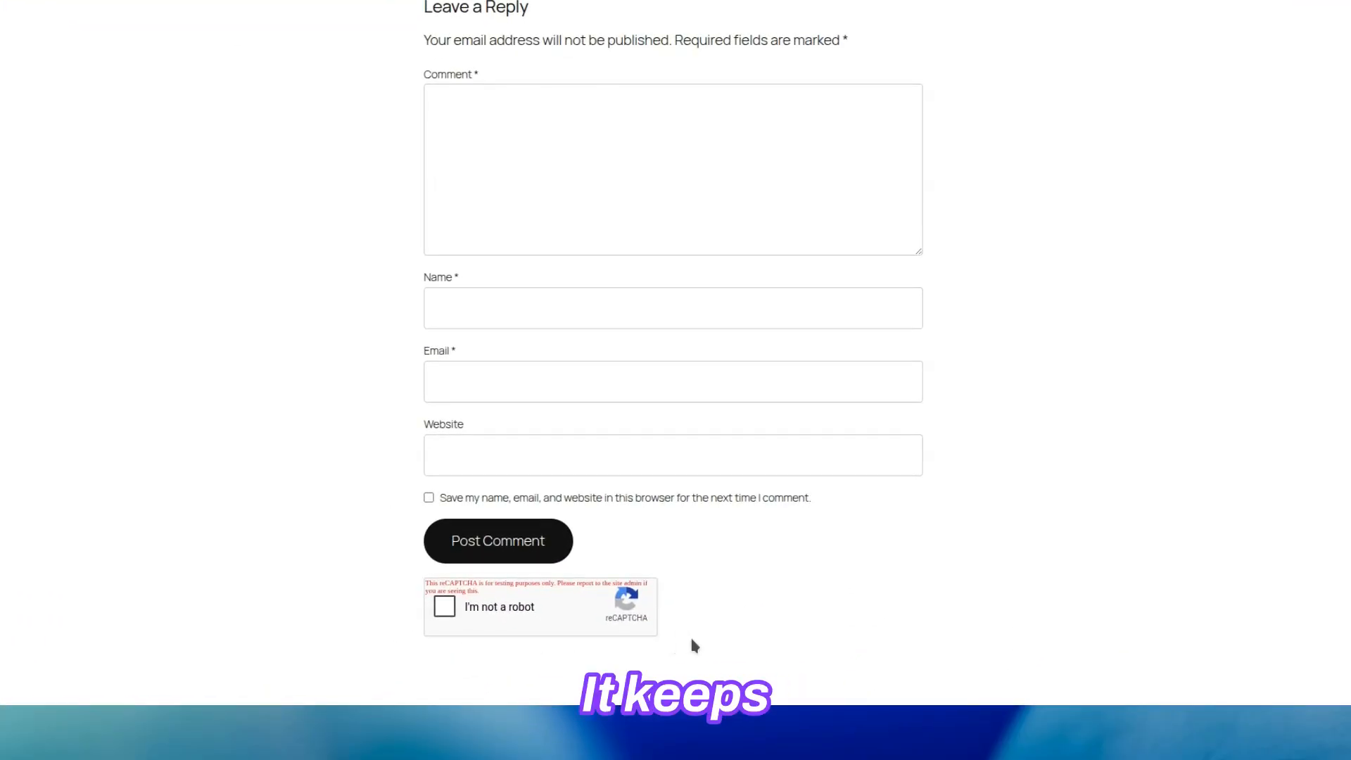
{"action": "scroll", "coordinate": [690, 635], "scroll_direction": "up", "scroll_amount": 8}
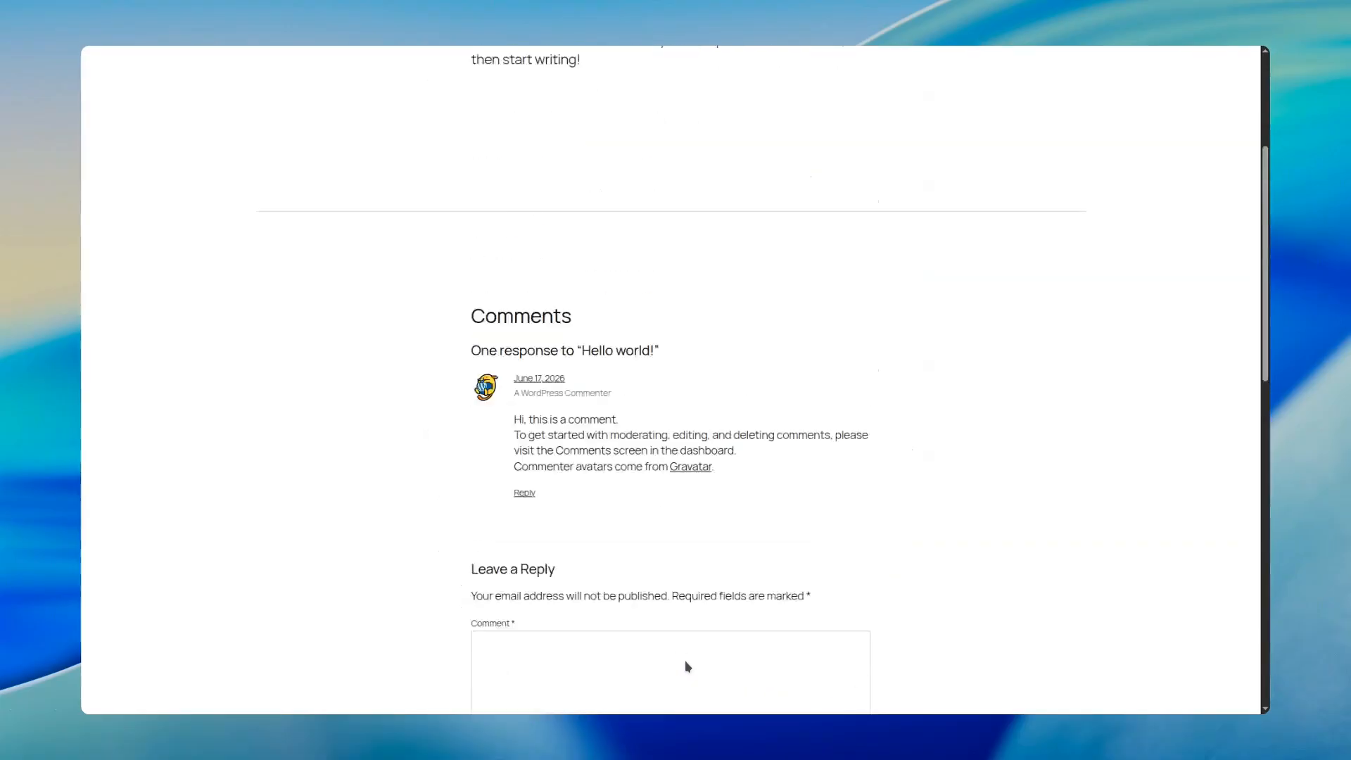
{"action": "scroll", "coordinate": [685, 661], "scroll_direction": "up", "scroll_amount": 2}
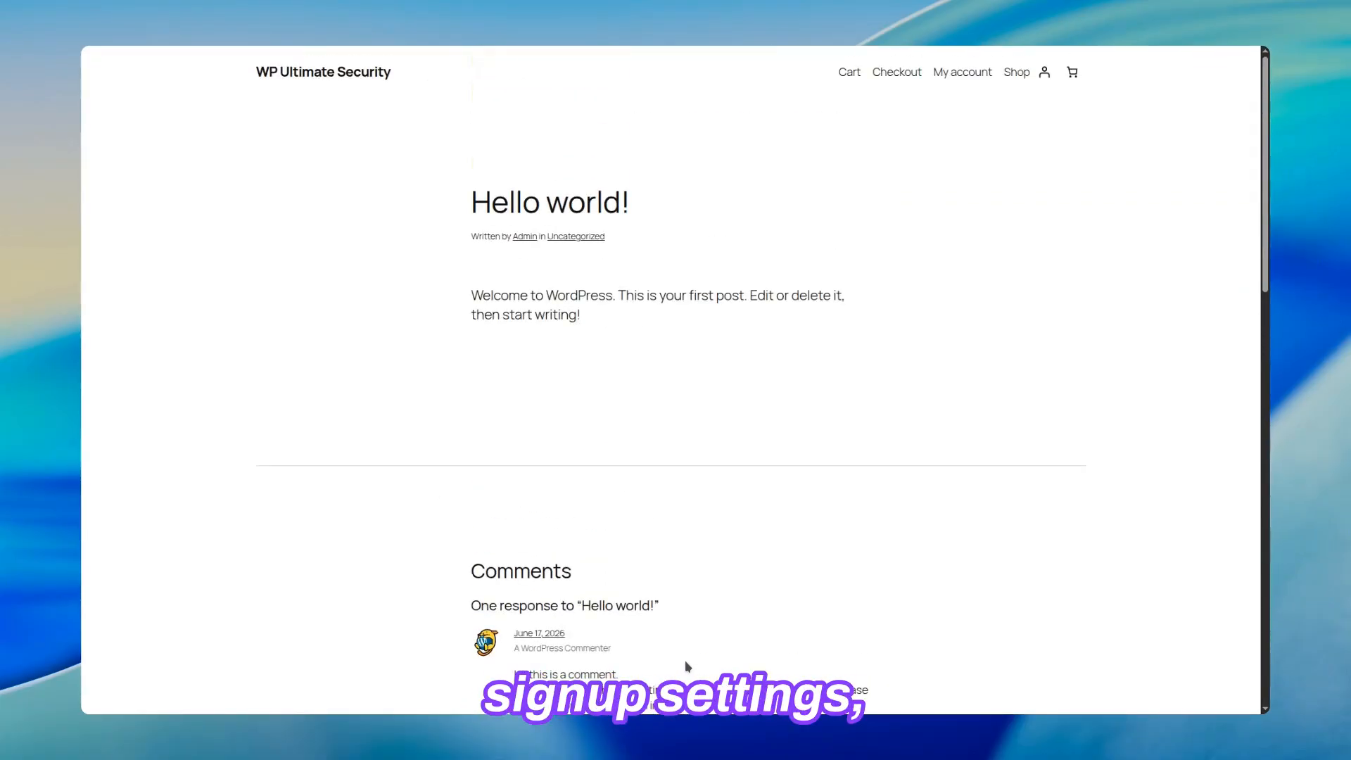
{"action": "left_click", "coordinate": [975, 73]}
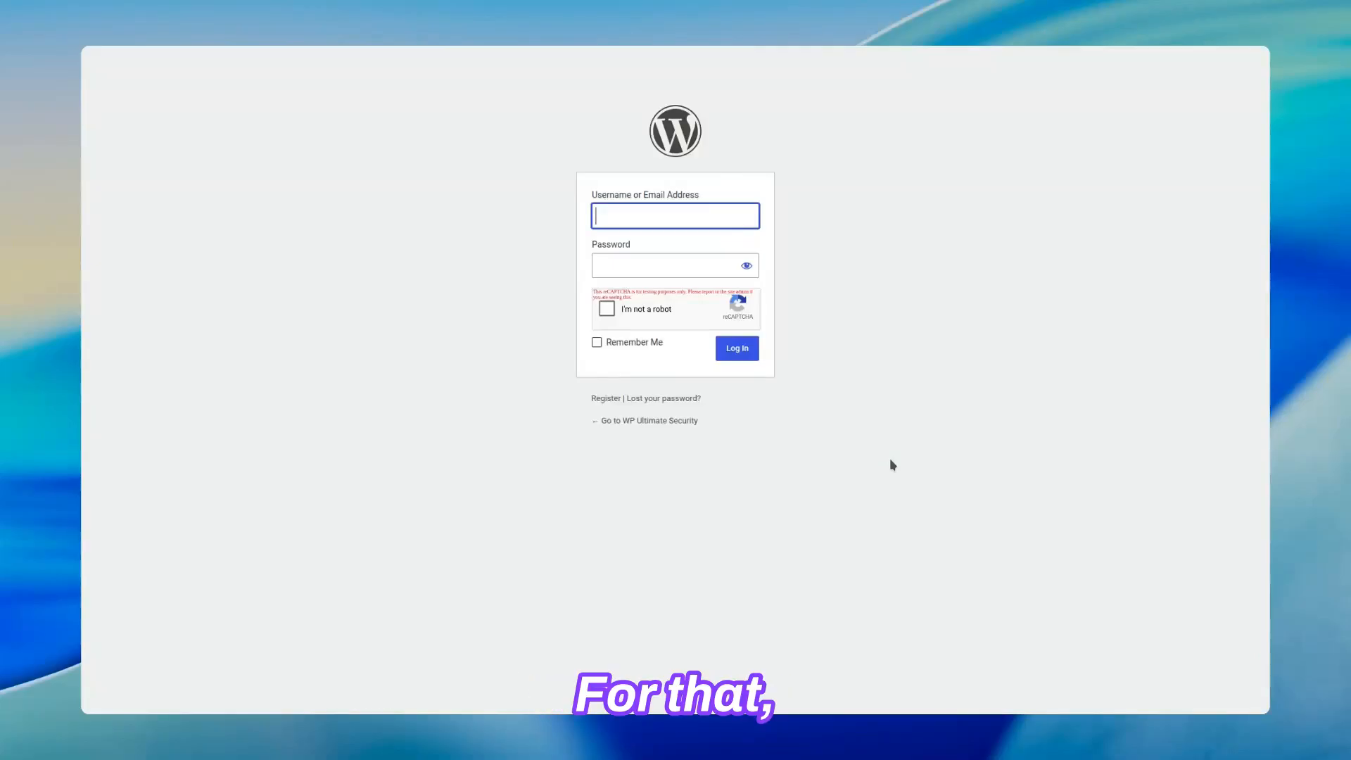
Log in to WordPress with the Admin username and the account password, completing the "I'm not a robot" challenge.
{"action": "type", "text": "Admin"}
{"action": "key", "text": "Tab"}
{"action": "type", "text": "••"}
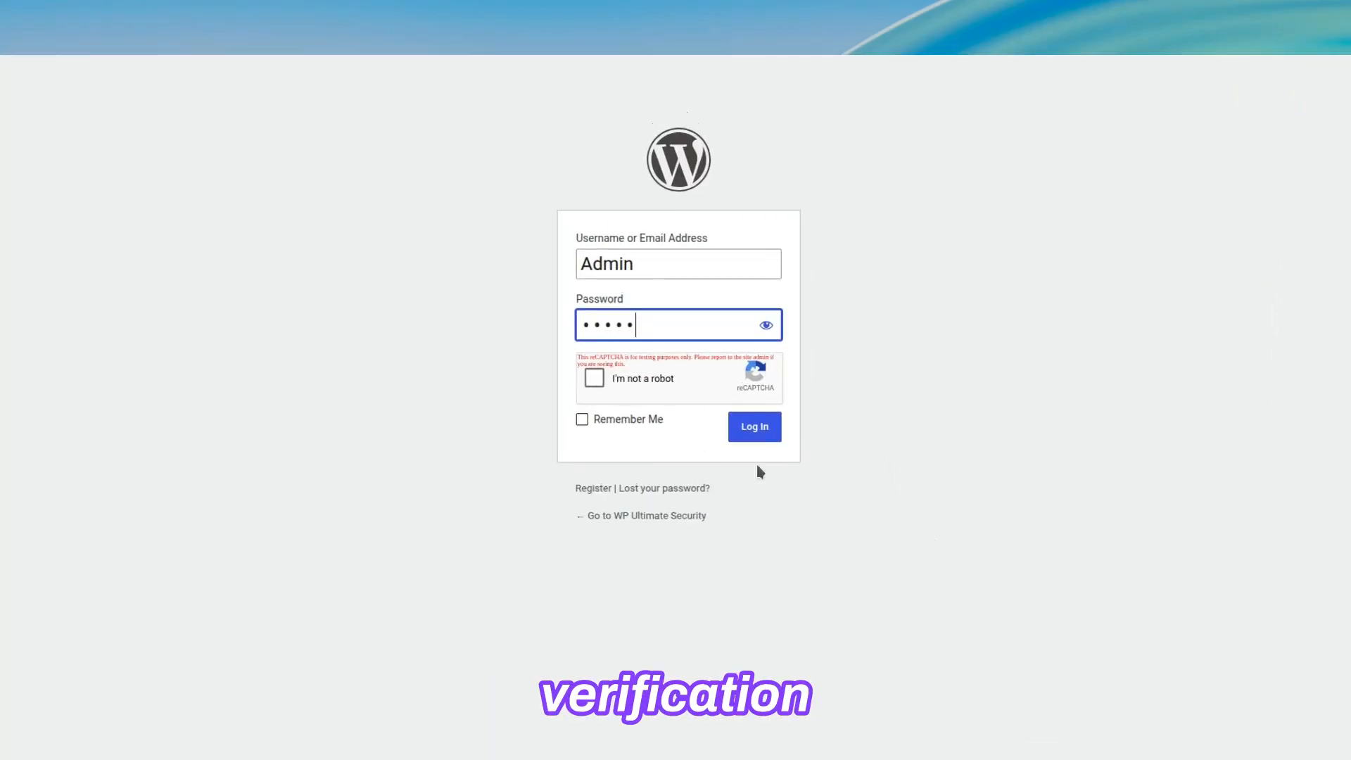
{"action": "left_click", "coordinate": [589, 382]}
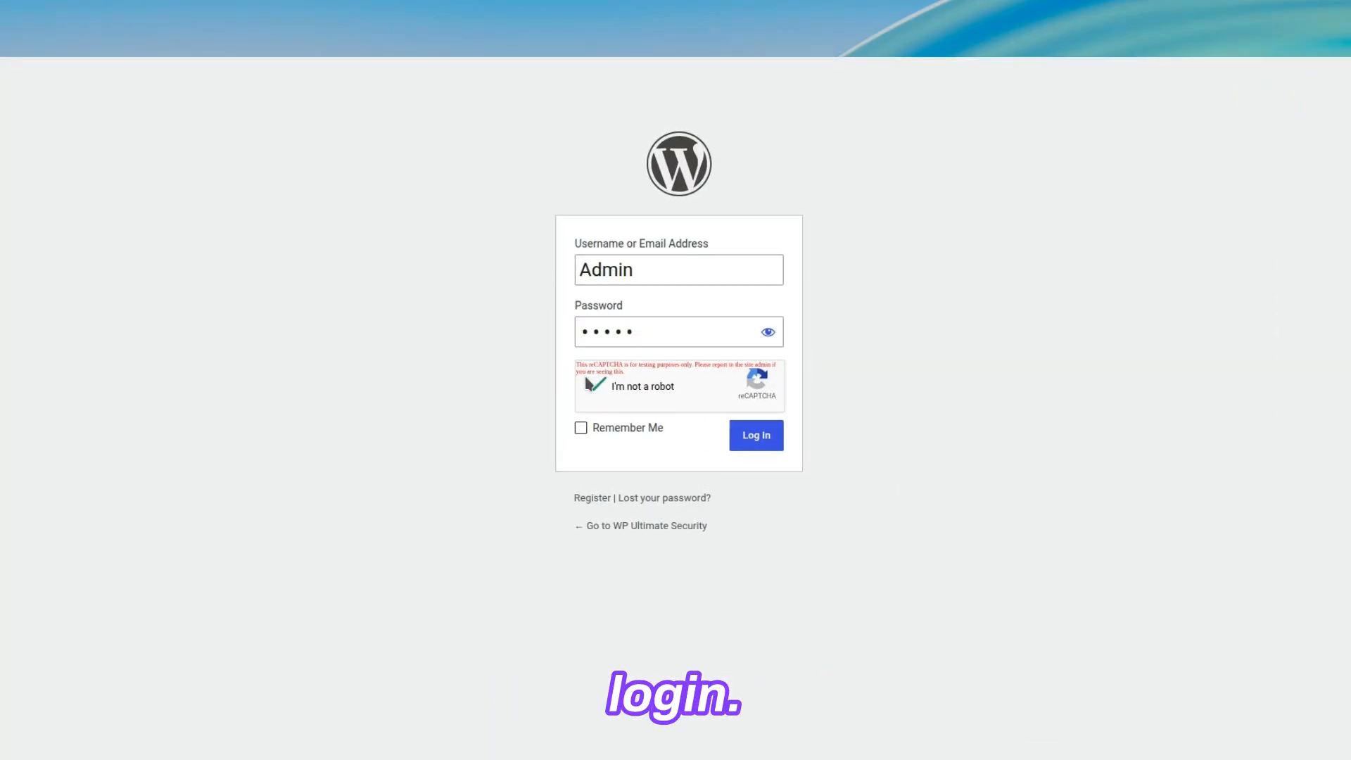
{"action": "left_click", "coordinate": [745, 439]}
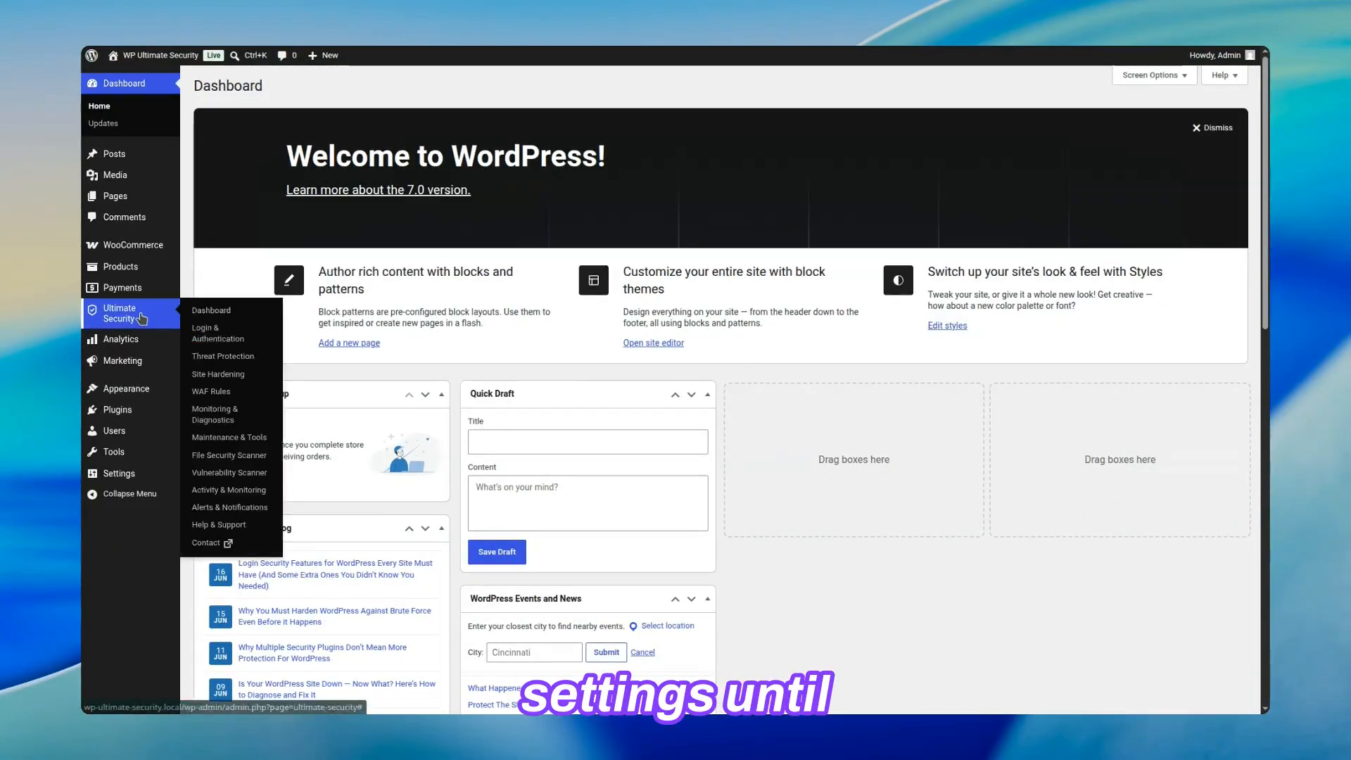
Open the Google reCAPTCHA settings under Bot Protection in Ultimate Security and review the reCAPTCHA Debug Log.
{"action": "left_click", "coordinate": [131, 321]}
{"action": "mouse_move", "coordinate": [879, 92]}
{"action": "mouse_move", "coordinate": [882, 142]}
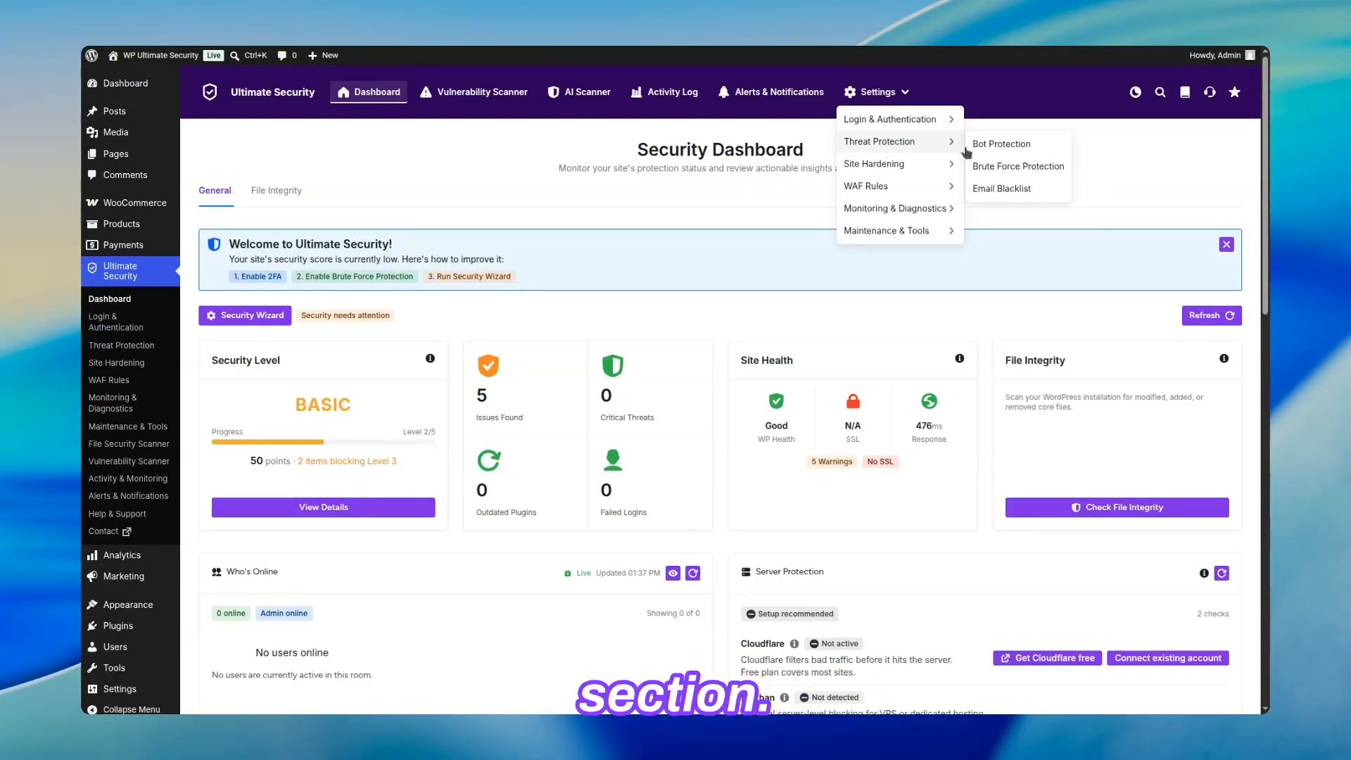
{"action": "left_click", "coordinate": [1003, 145]}
{"action": "left_click", "coordinate": [313, 260]}
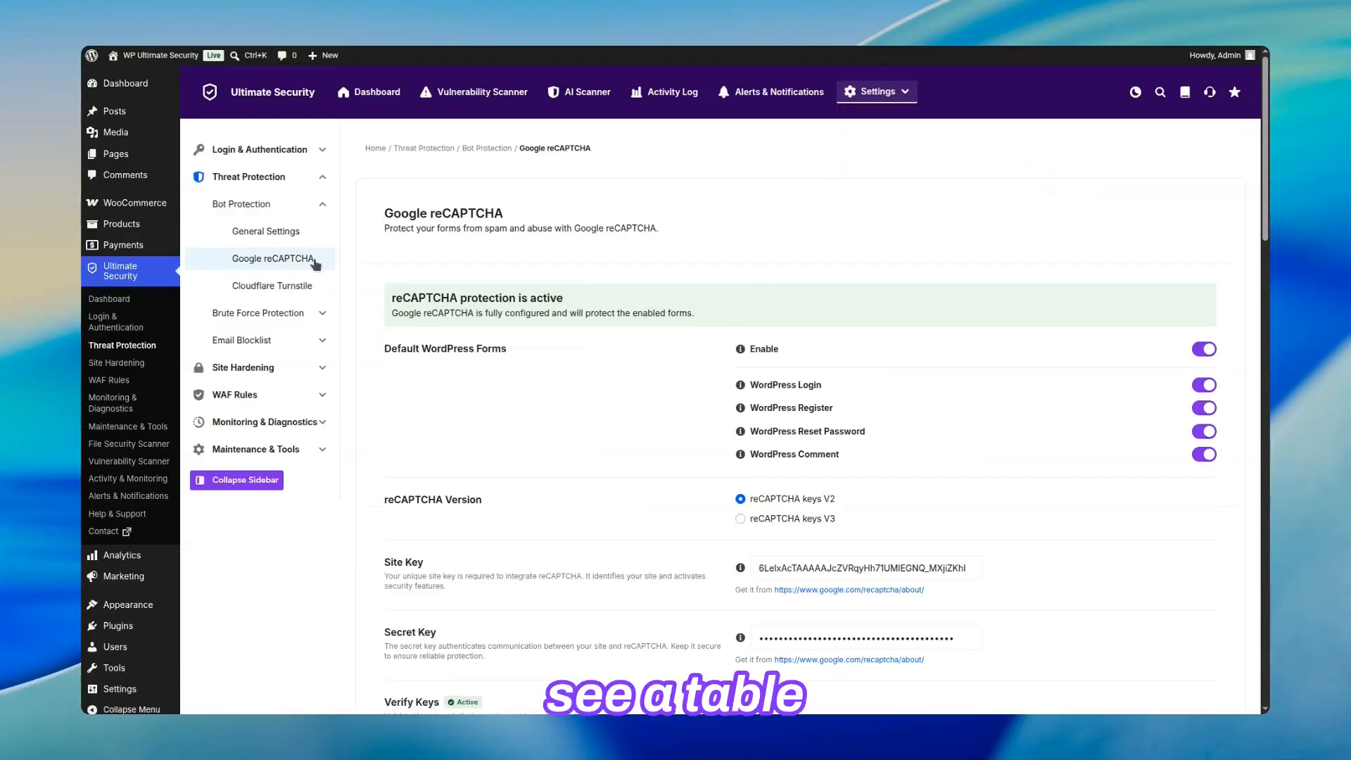
{"action": "scroll", "coordinate": [619, 288], "scroll_direction": "down", "scroll_amount": 15}
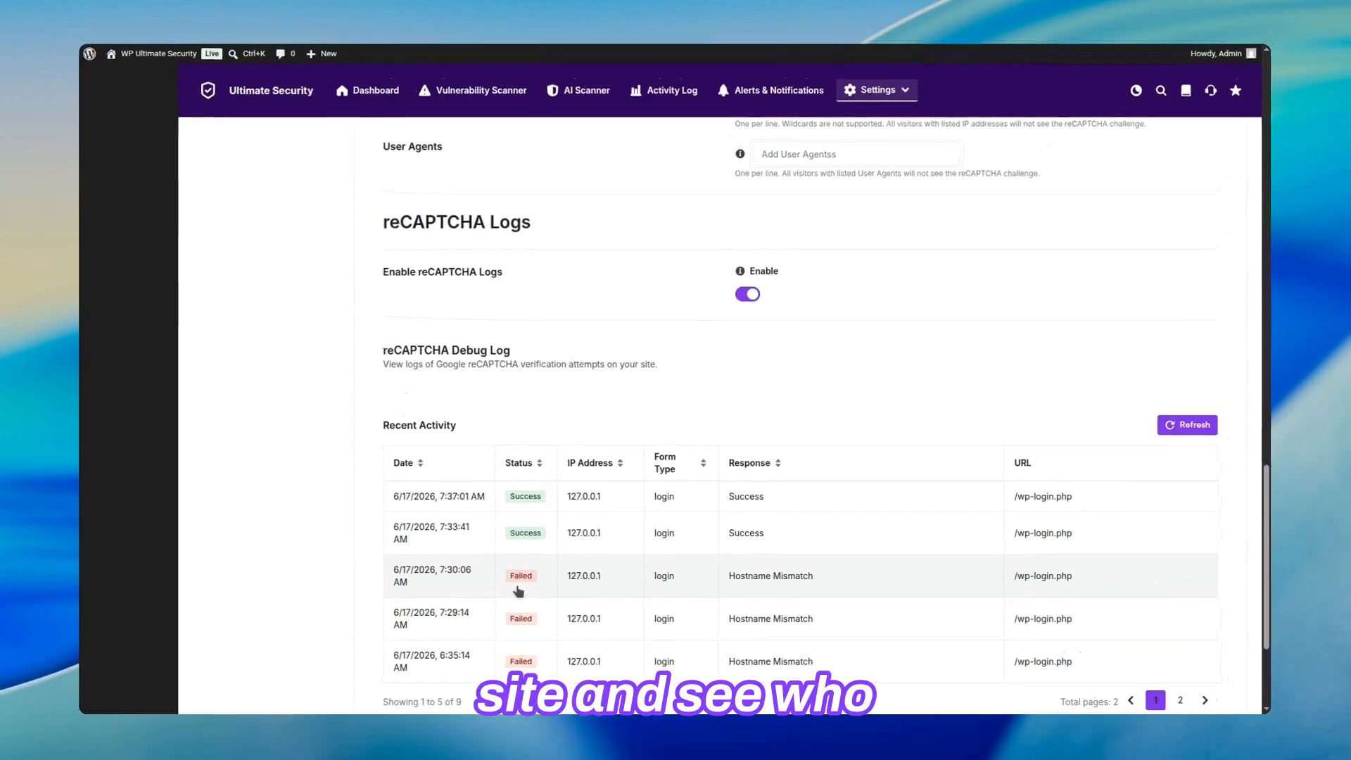
Disable Google reCAPTCHA for all default WordPress forms and save the changes.
{"action": "scroll", "coordinate": [518, 591], "scroll_direction": "up", "scroll_amount": 20}
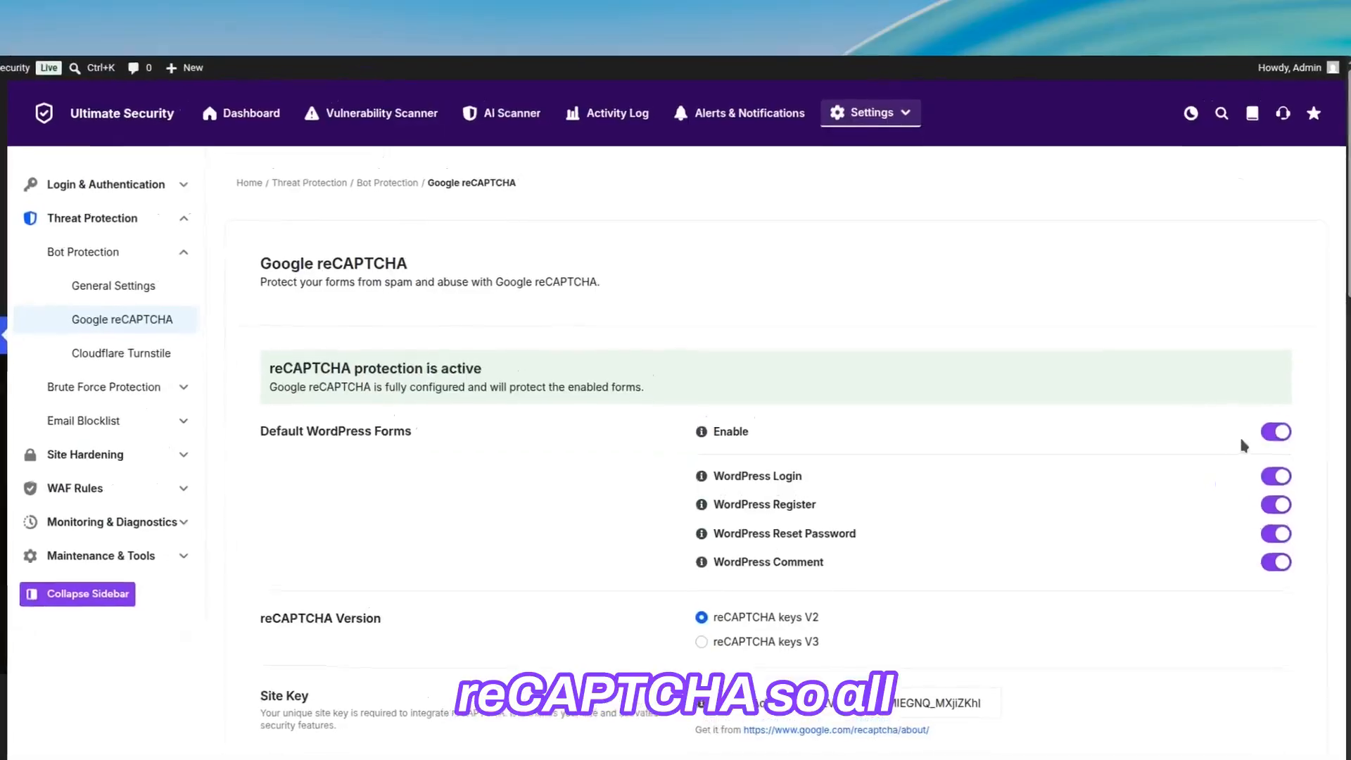
{"action": "left_click", "coordinate": [1204, 349]}
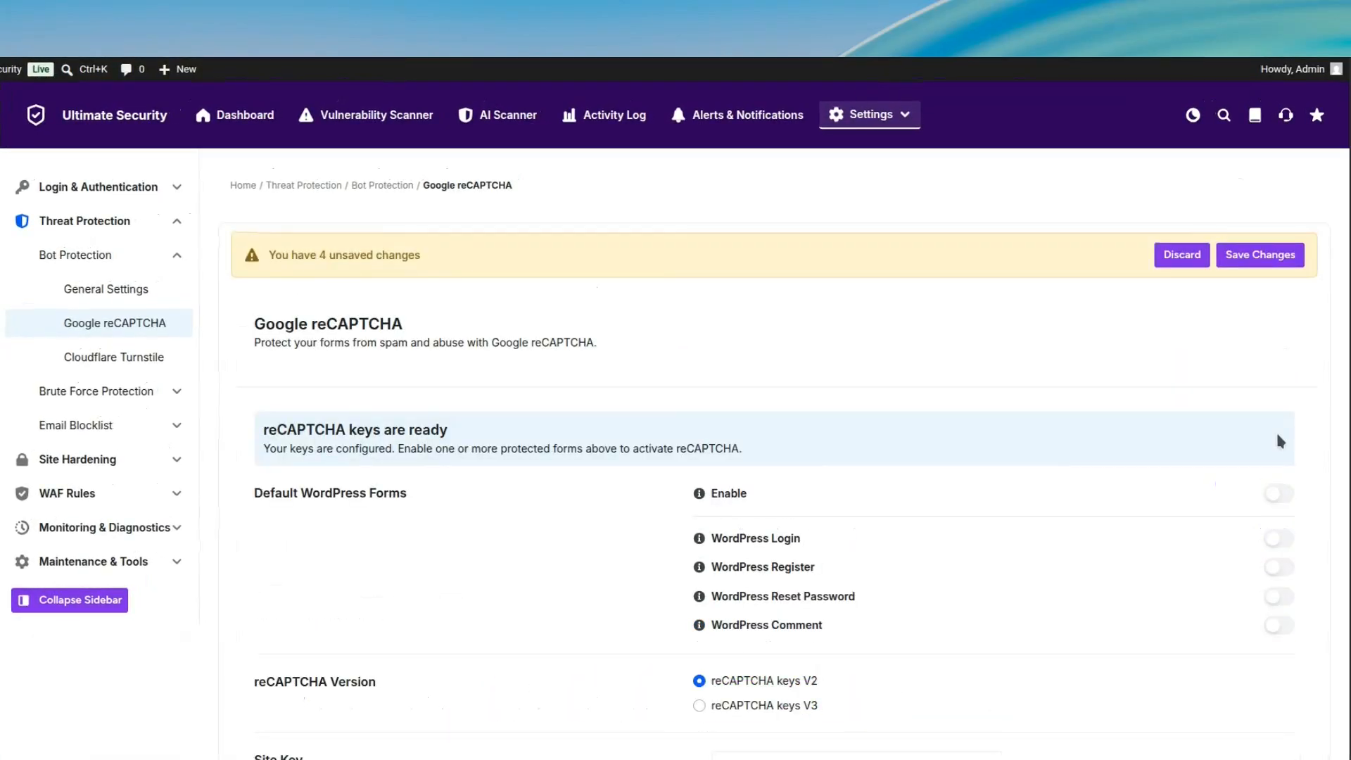
{"action": "left_click", "coordinate": [1285, 254]}
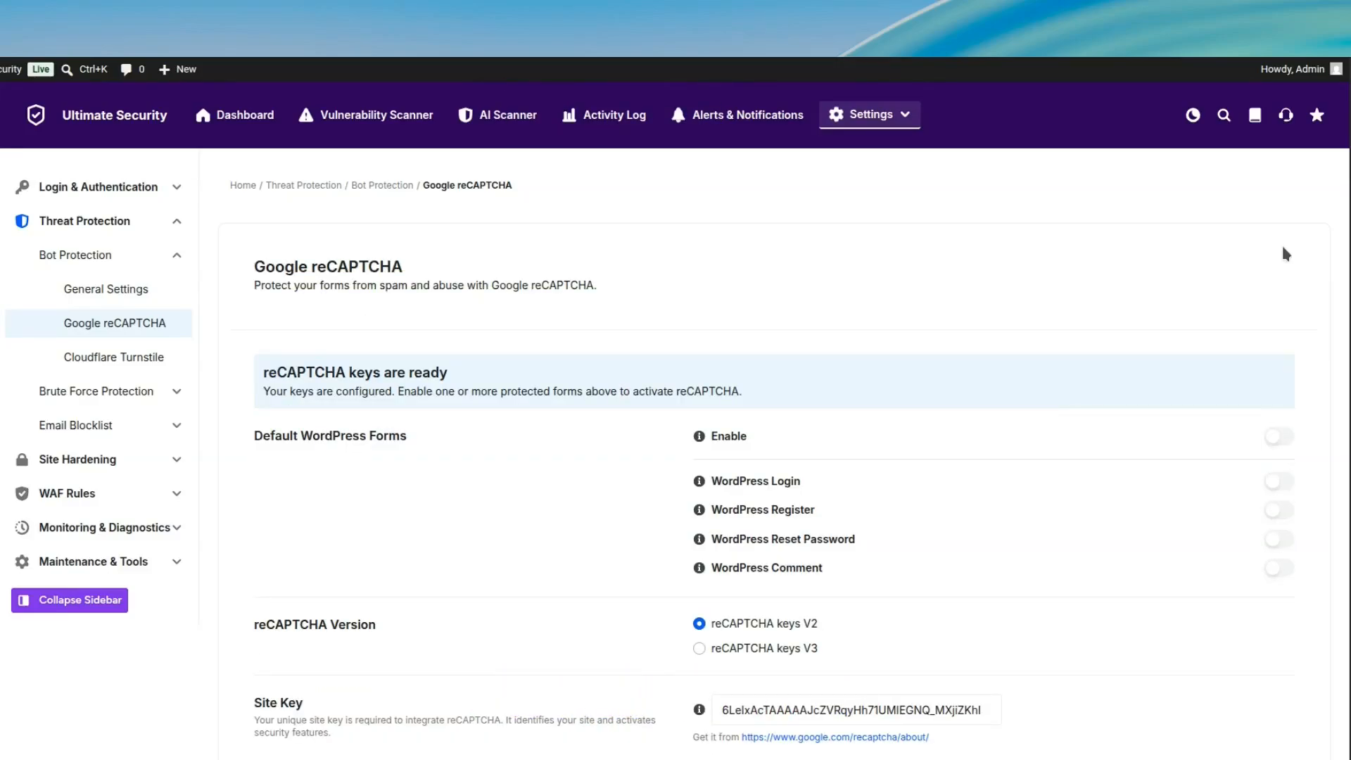
Open the Cloudflare Turnstile settings and enable Turnstile for all default WordPress forms.
{"action": "left_click", "coordinate": [146, 357]}
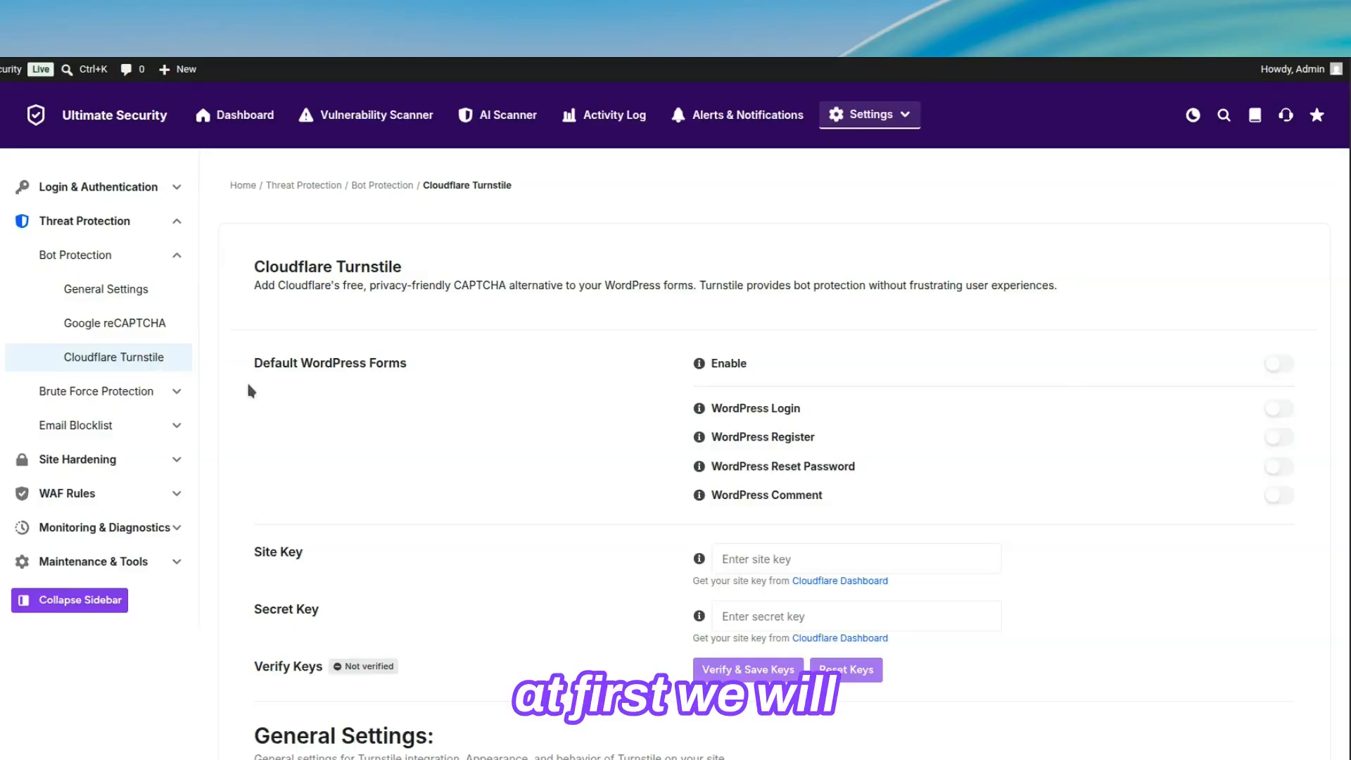
{"action": "left_click", "coordinate": [1278, 366]}
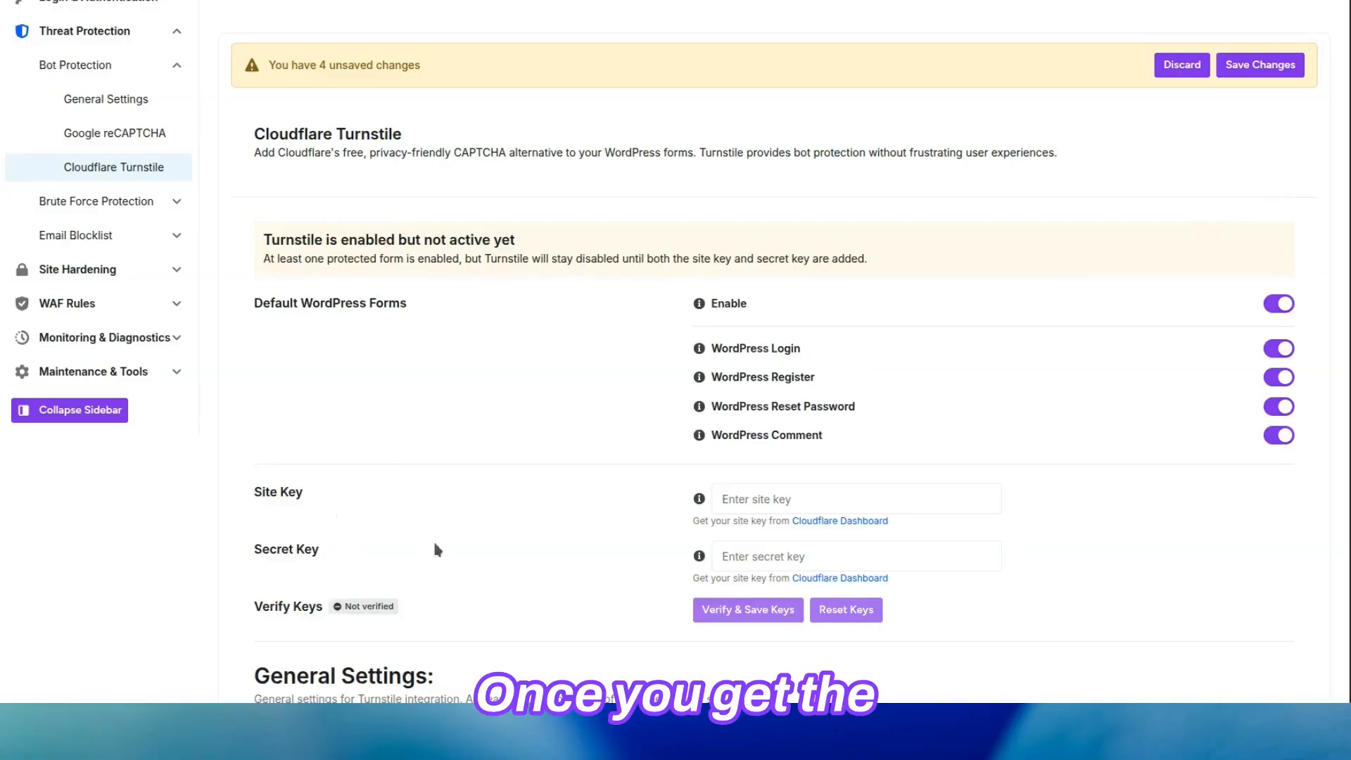
Paste the Turnstile site key and secret key into their fields, and verify and save the keys.
{"action": "left_click", "coordinate": [967, 498]}
{"action": "key", "text": "ctrl+v"}
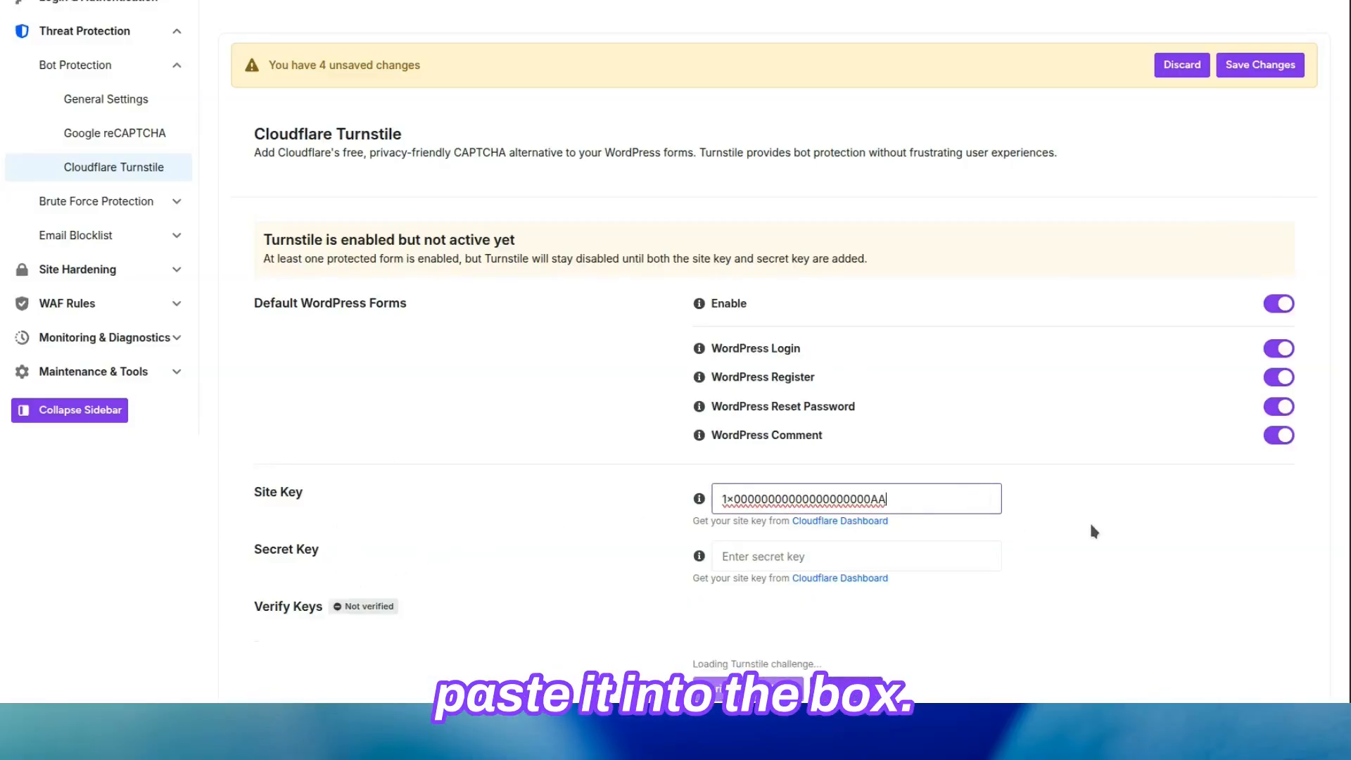
{"action": "left_click", "coordinate": [790, 545]}
{"action": "key", "text": "ctrl+v"}
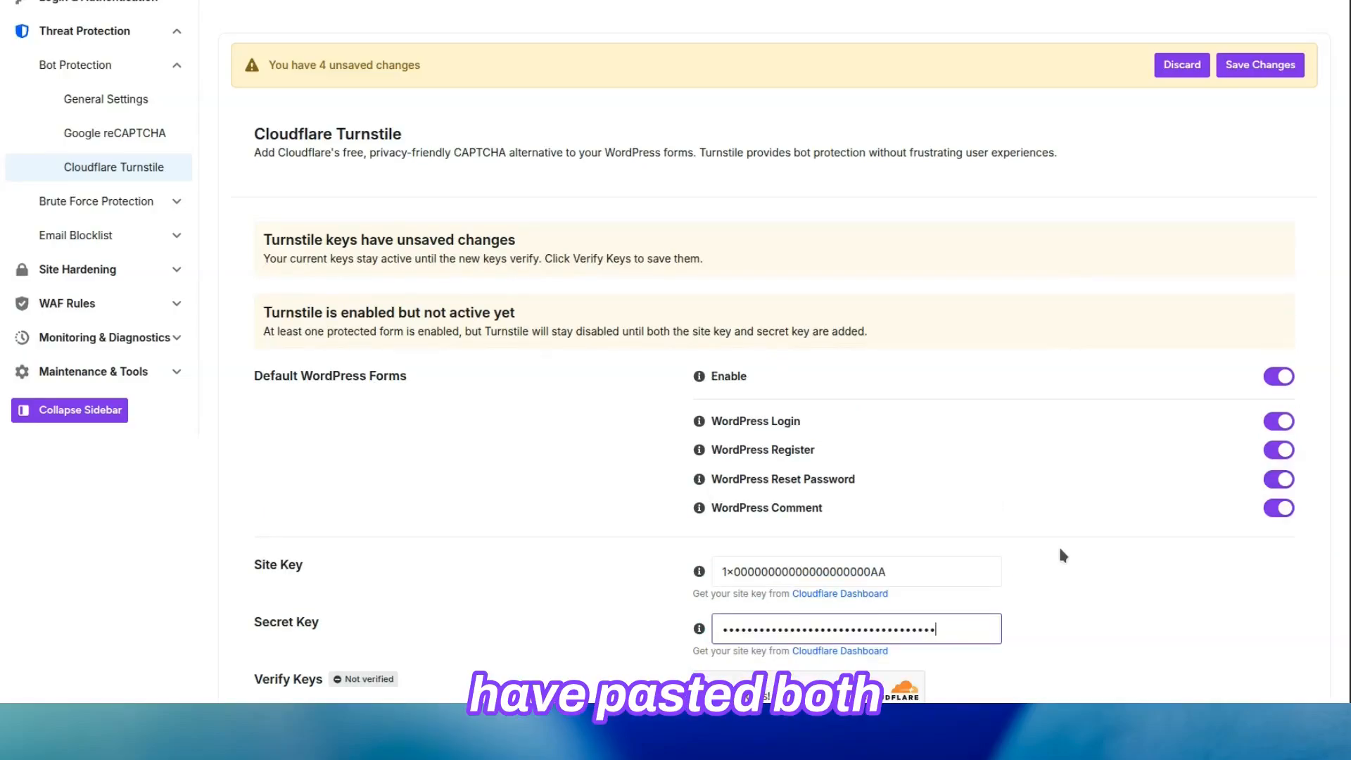
{"action": "scroll", "coordinate": [1061, 553], "scroll_direction": "down", "scroll_amount": 4}
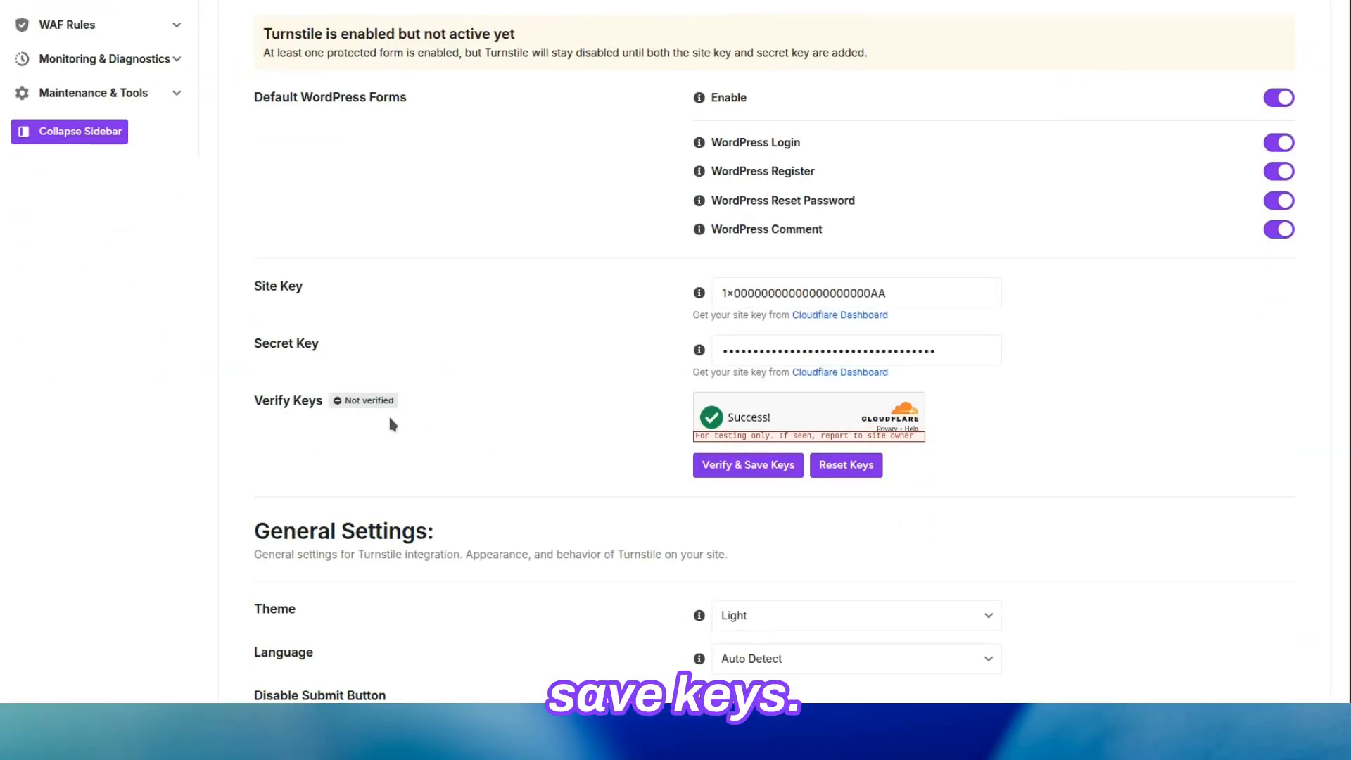
{"action": "left_click", "coordinate": [748, 464]}
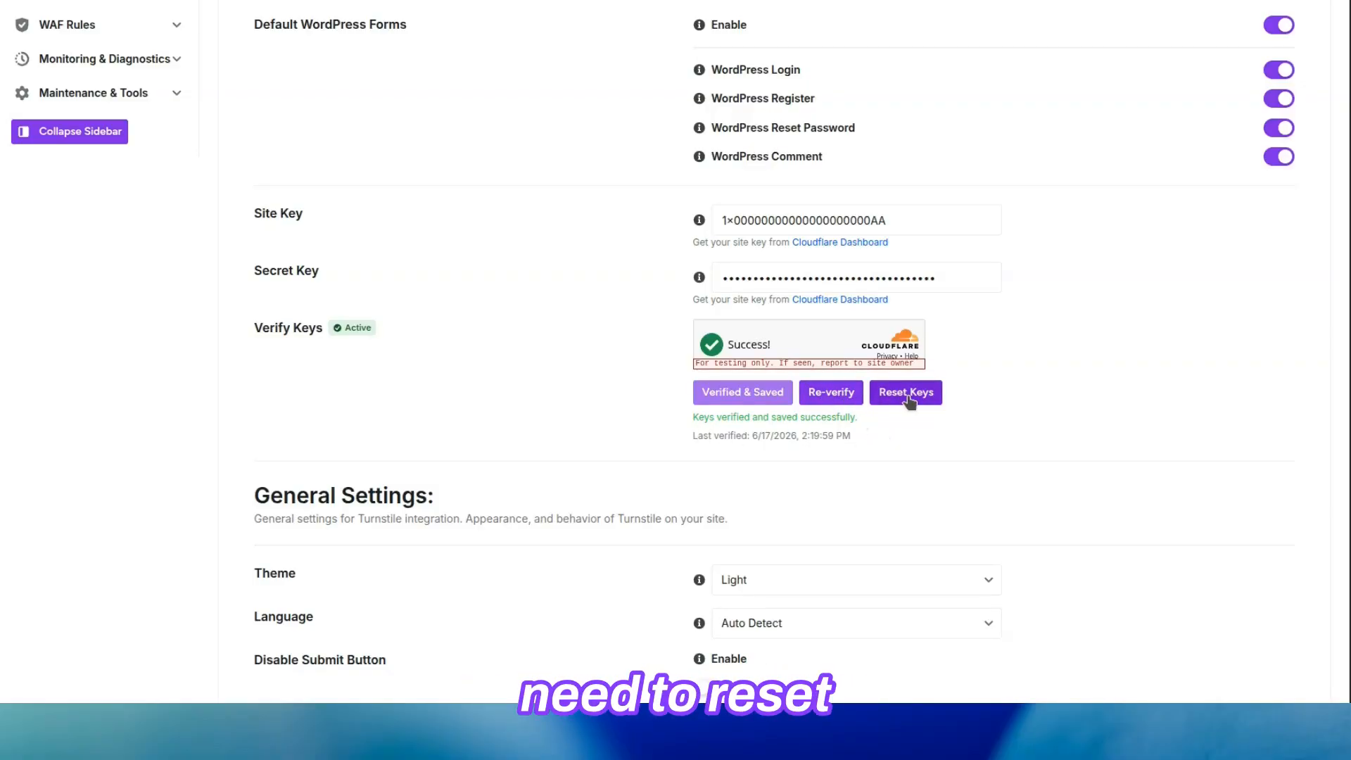
Set the Turnstile theme to Light and the language to Auto Detect in the general settings.
{"action": "scroll", "coordinate": [908, 399], "scroll_direction": "down", "scroll_amount": 5}
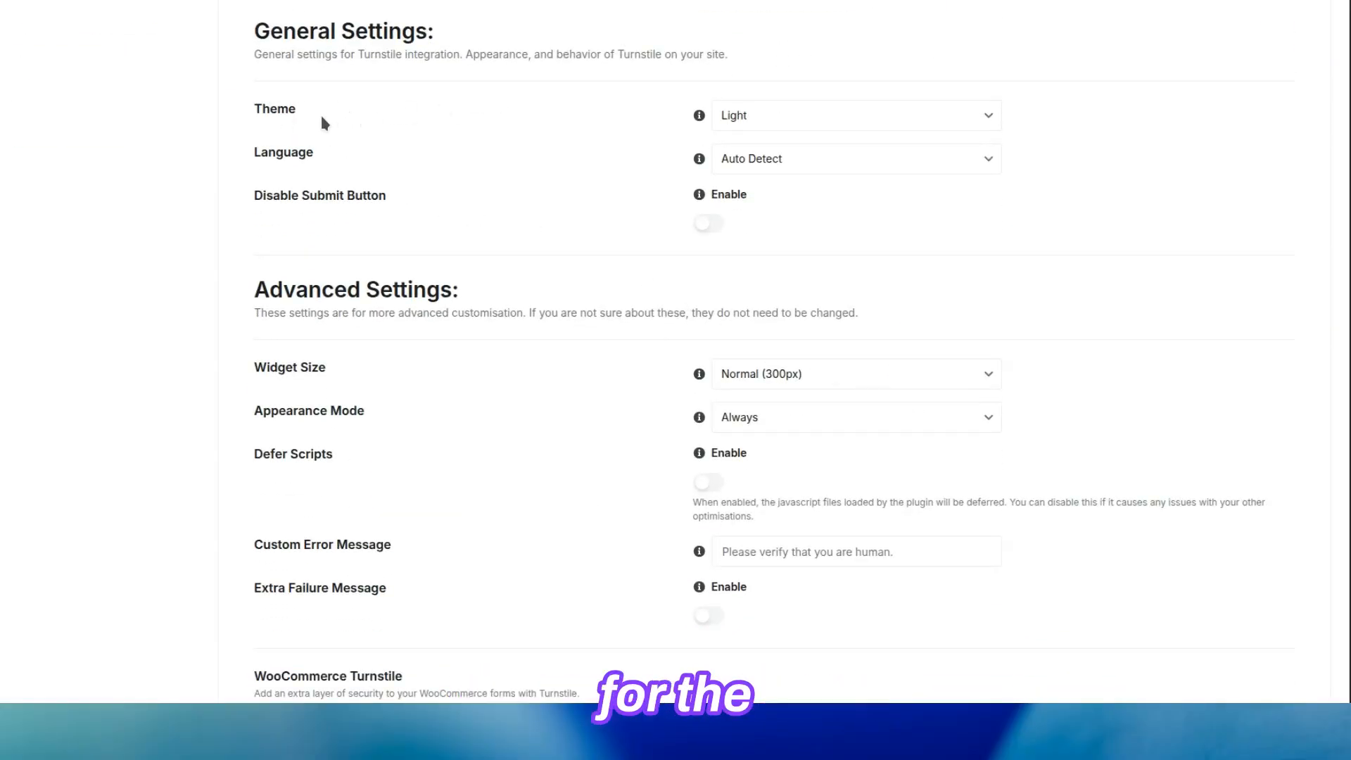
{"action": "left_click", "coordinate": [880, 124]}
{"action": "left_click", "coordinate": [866, 154]}
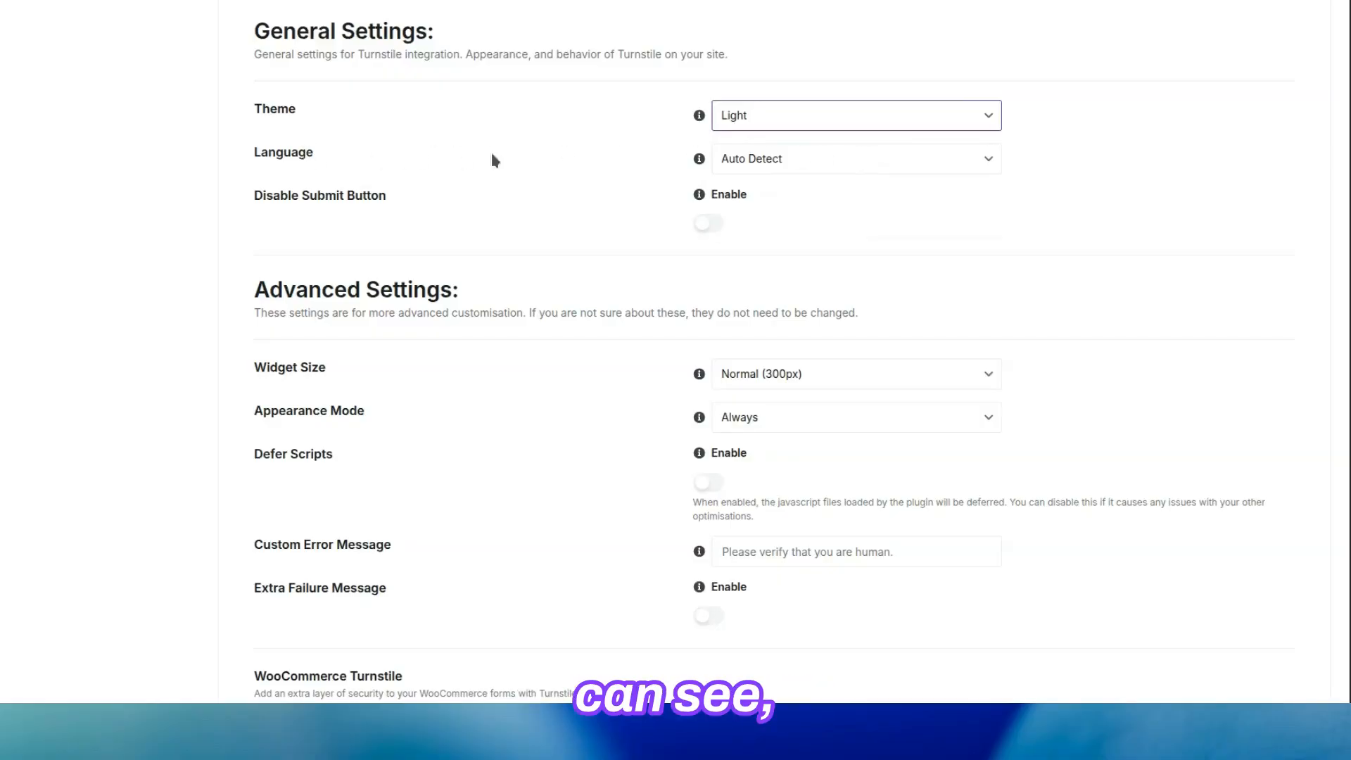
{"action": "left_click", "coordinate": [863, 160]}
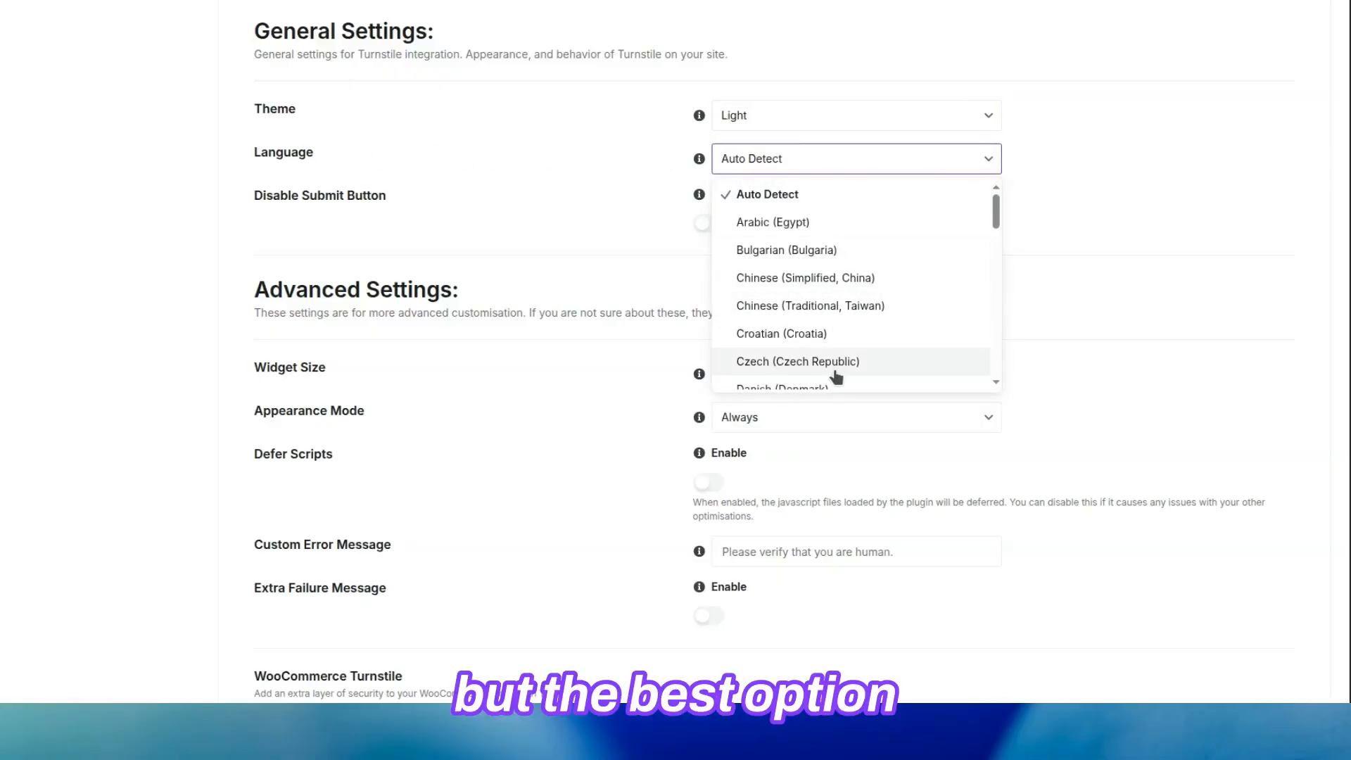
{"action": "left_click", "coordinate": [839, 172]}
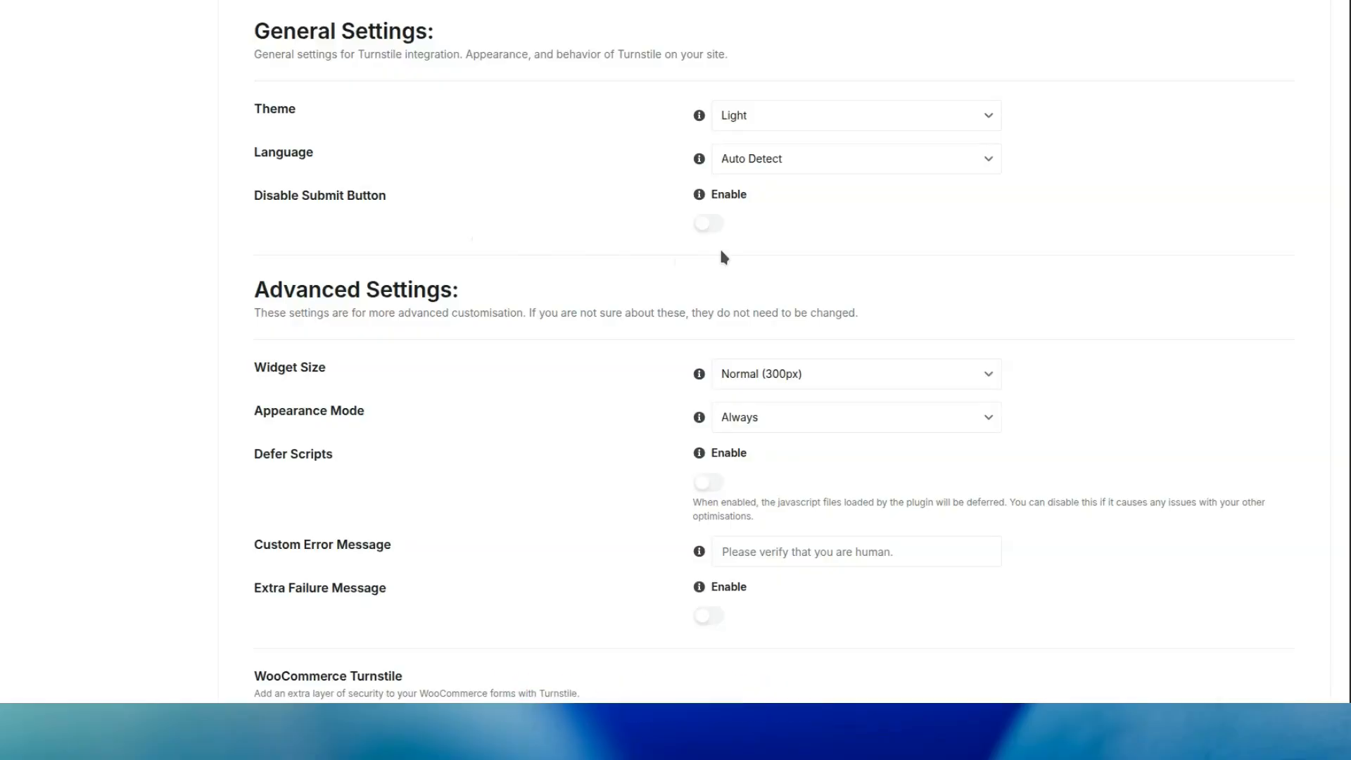
Set the Turnstile widget size to Normal (300px) and the appearance mode to Always in the advanced settings.
{"action": "scroll", "coordinate": [722, 254], "scroll_direction": "down", "scroll_amount": 4}
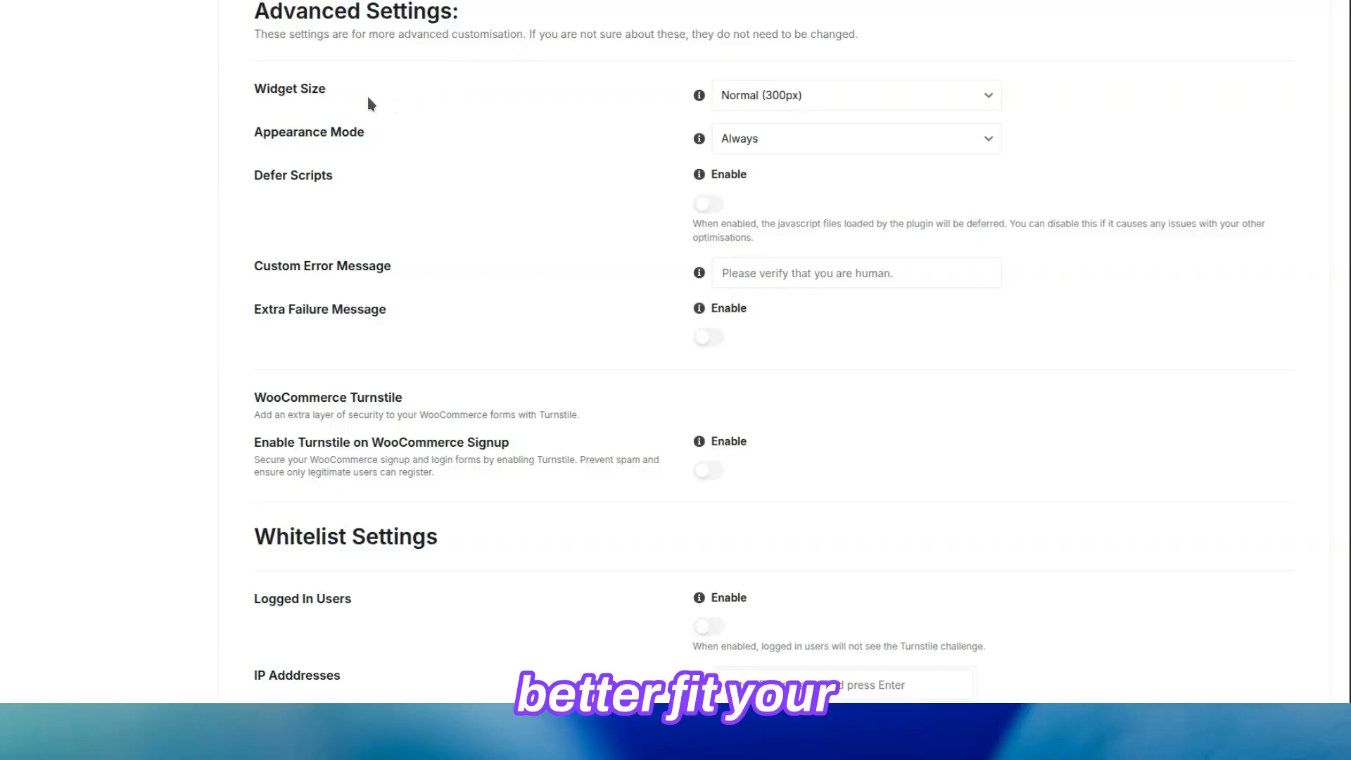
{"action": "left_click", "coordinate": [817, 107]}
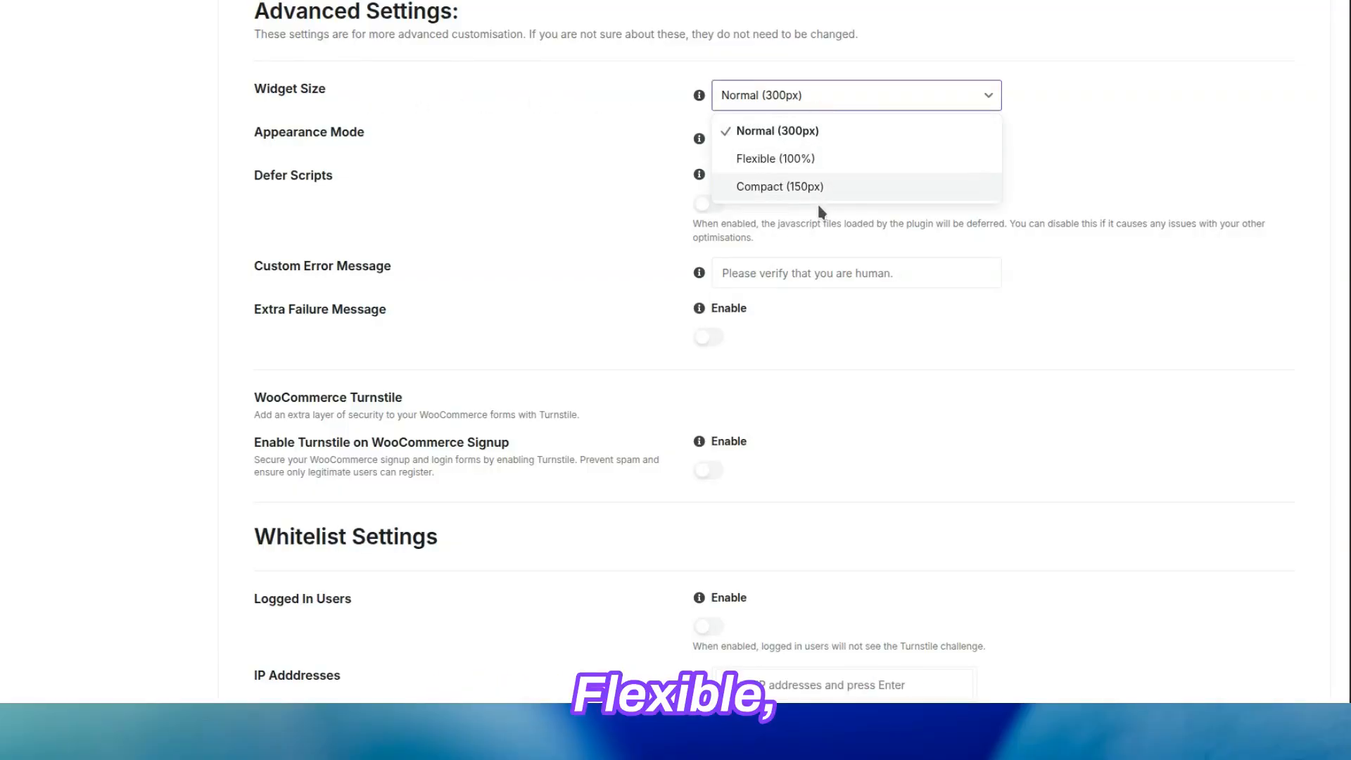
{"action": "left_click", "coordinate": [821, 132]}
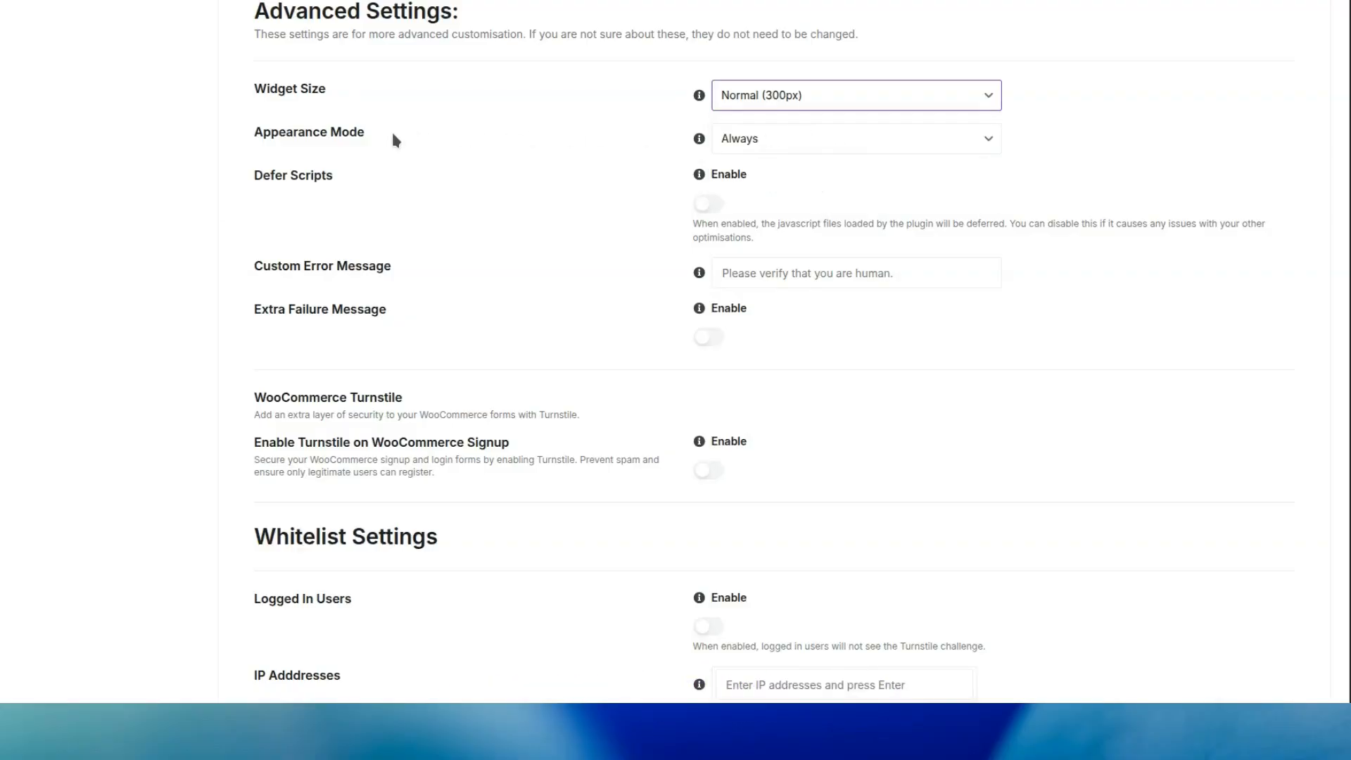
{"action": "left_click", "coordinate": [821, 142]}
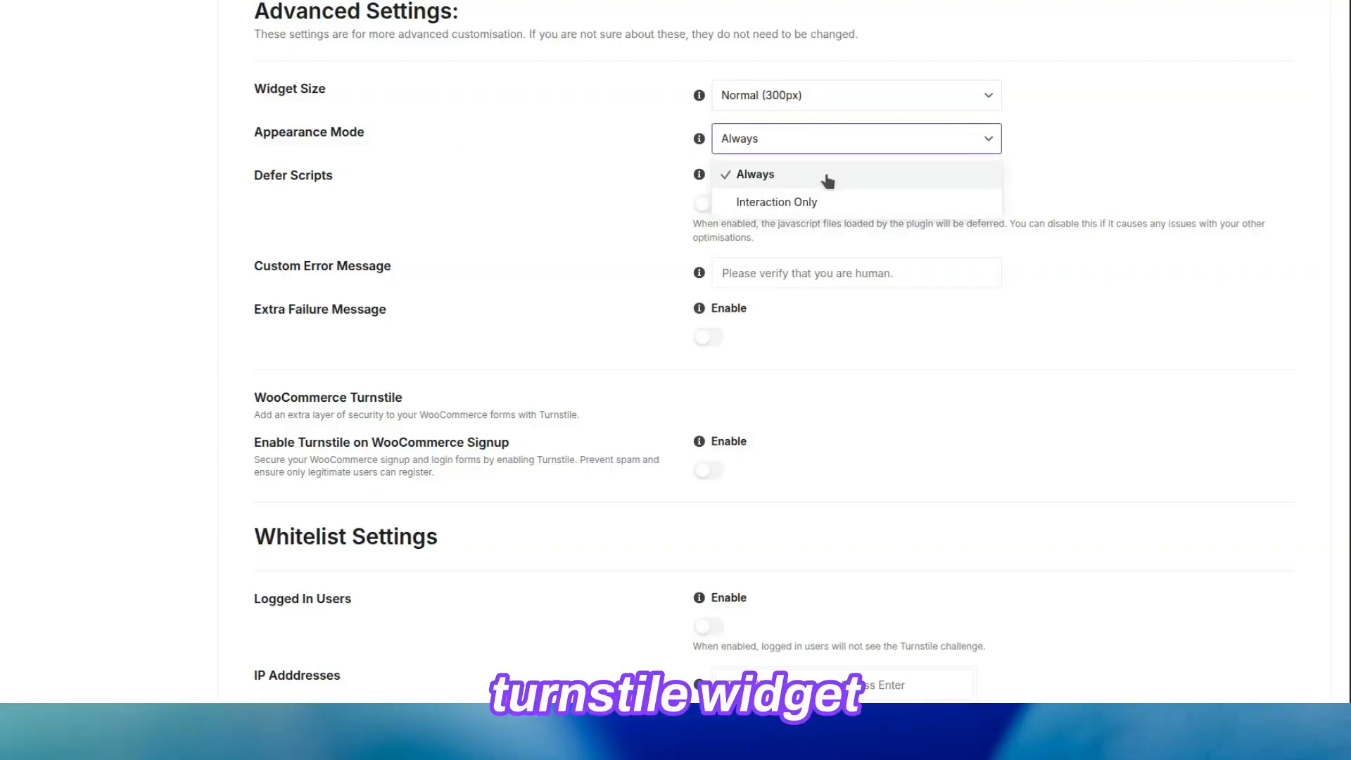
{"action": "left_click", "coordinate": [825, 171]}
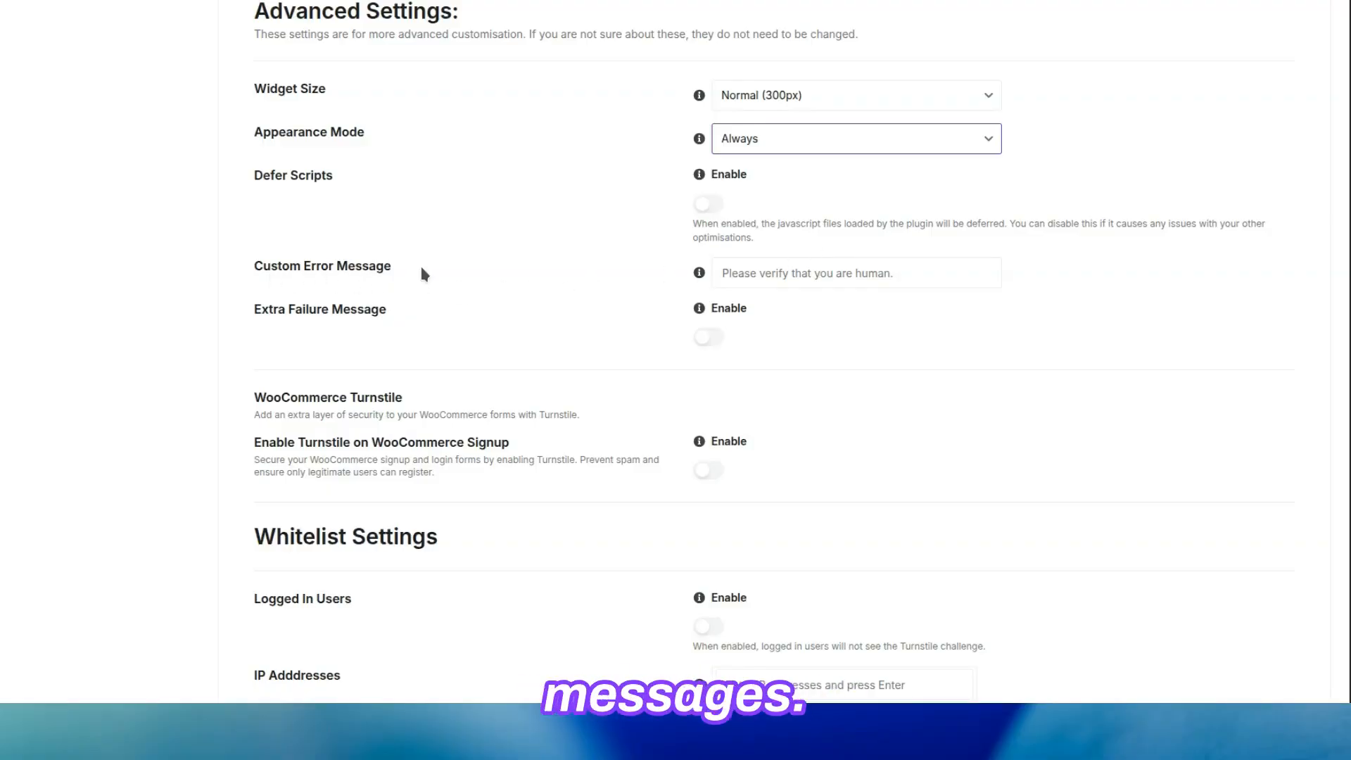
Leave the custom error message empty and enable Turnstile on WooCommerce Signup.
{"action": "left_click", "coordinate": [918, 272]}
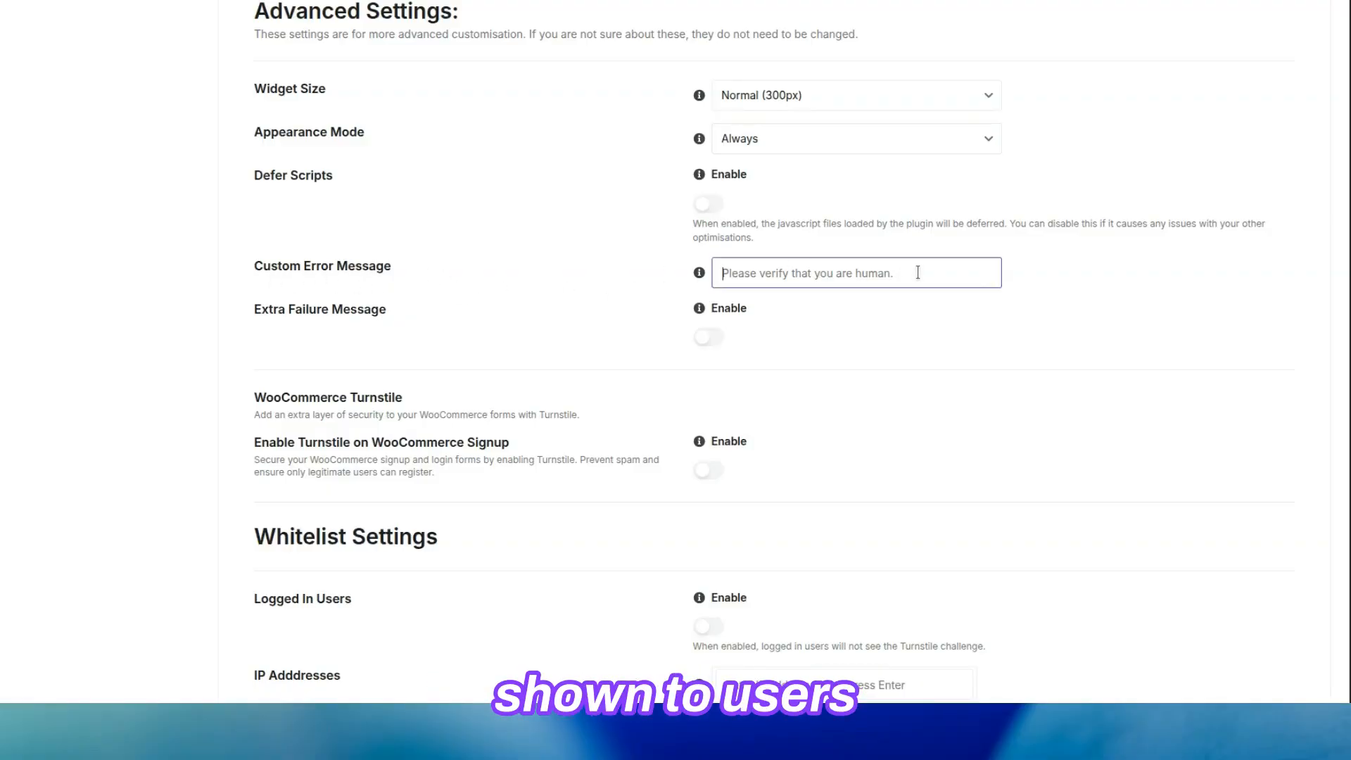
{"action": "left_click", "coordinate": [944, 310]}
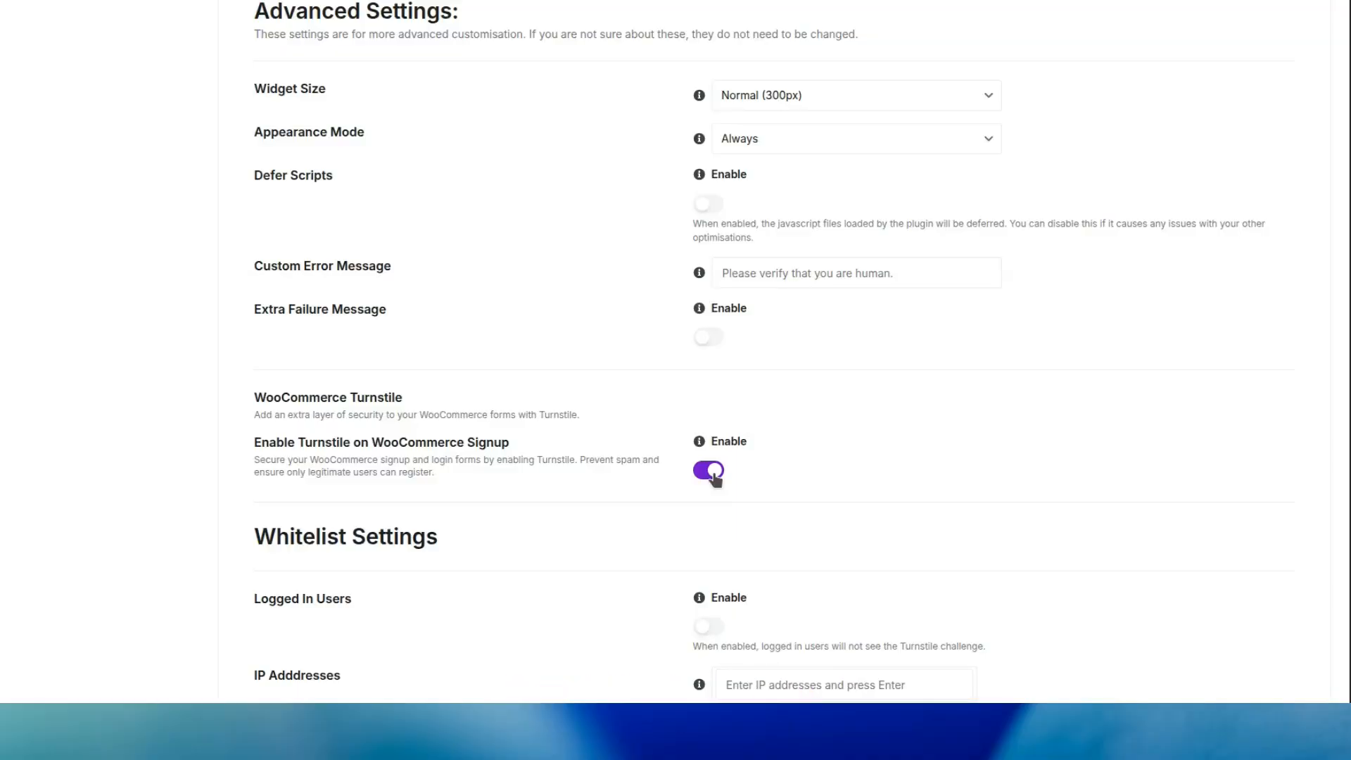
{"action": "scroll", "coordinate": [713, 477], "scroll_direction": "down", "scroll_amount": 5}
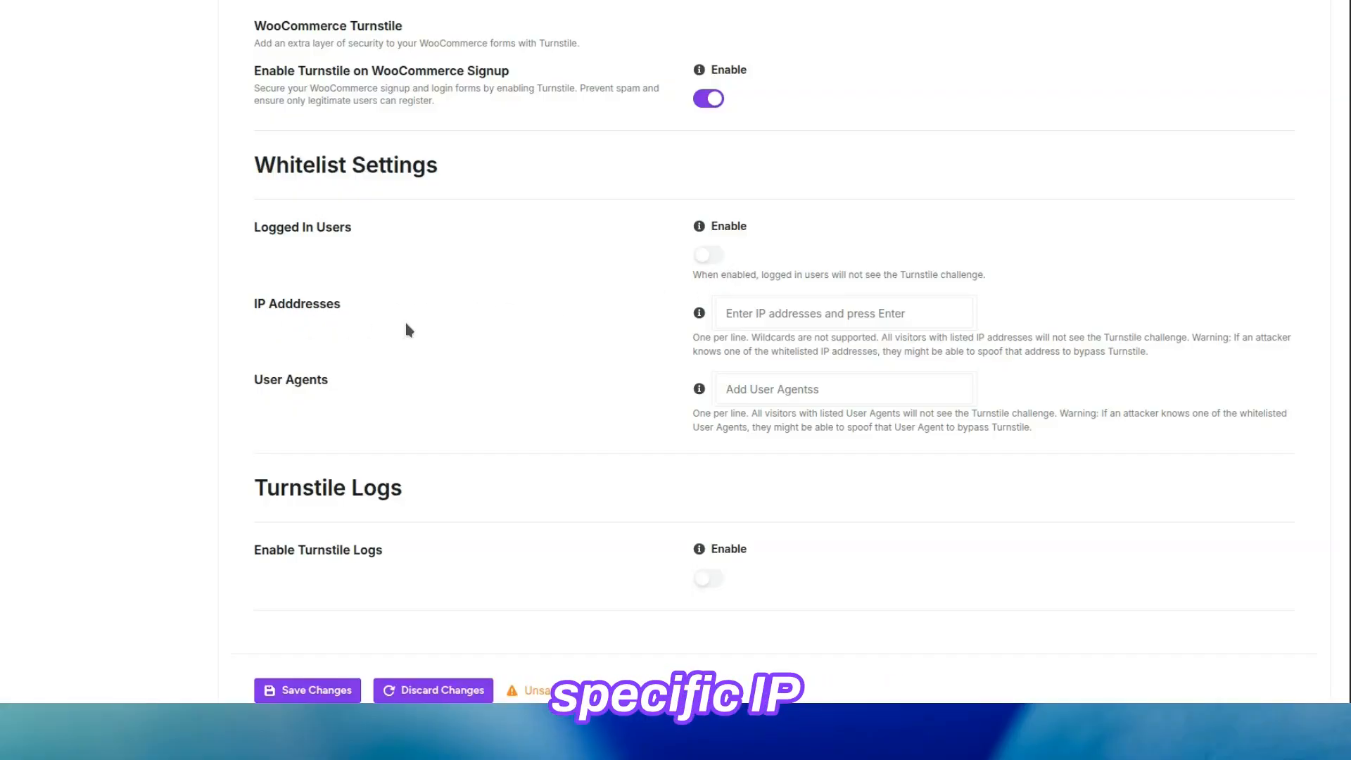
{"action": "left_click", "coordinate": [941, 316]}
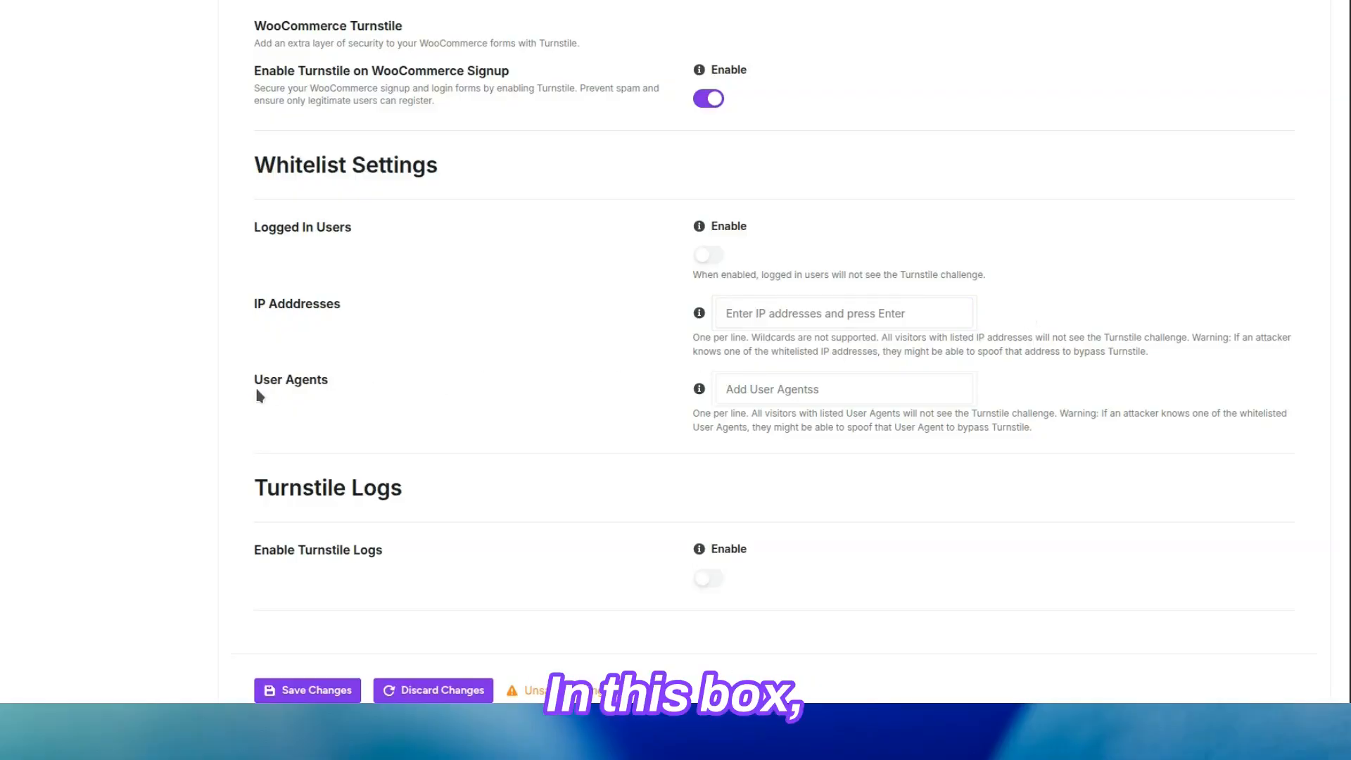
{"action": "left_click", "coordinate": [1033, 396]}
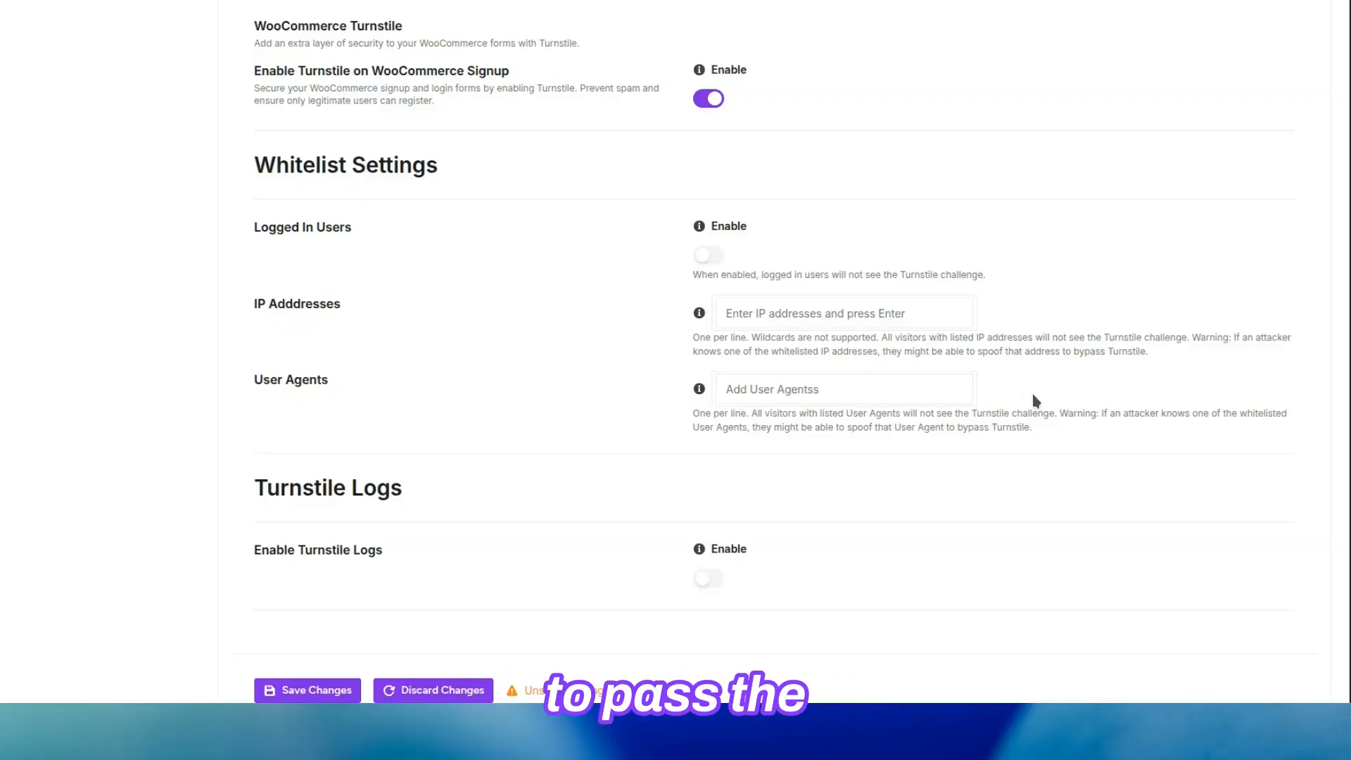
Enable Turnstile logs and save all the Cloudflare Turnstile setting changes.
{"action": "scroll", "coordinate": [1033, 396], "scroll_direction": "down", "scroll_amount": 2}
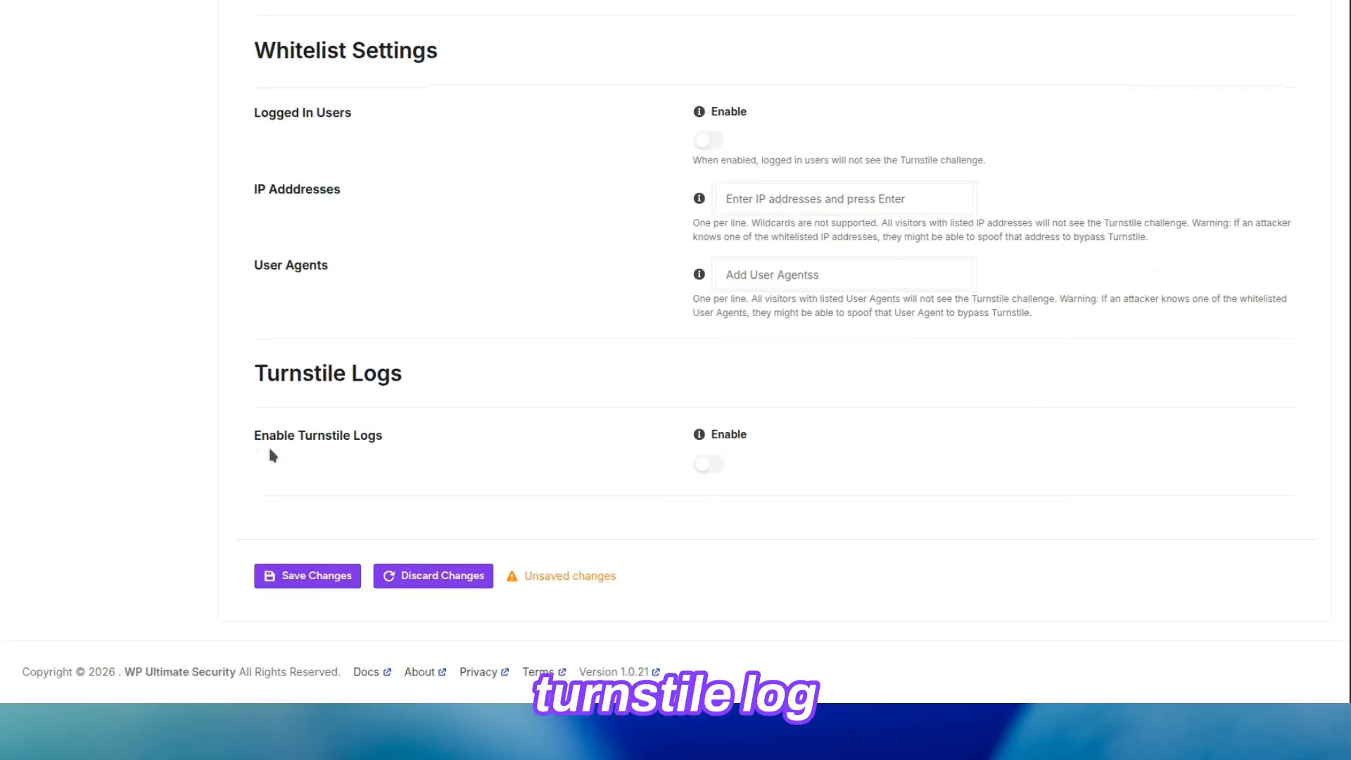
{"action": "left_click", "coordinate": [713, 470]}
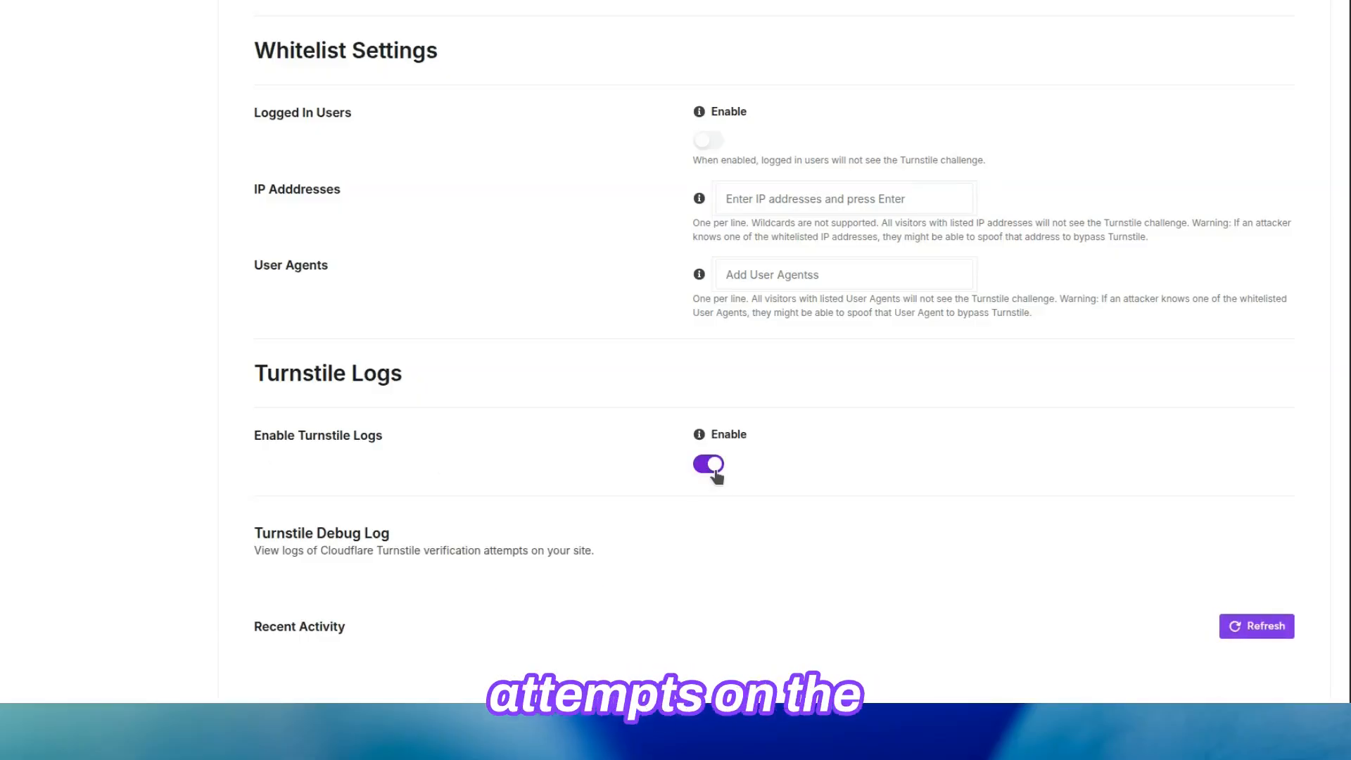
{"action": "scroll", "coordinate": [716, 475], "scroll_direction": "down", "scroll_amount": 4}
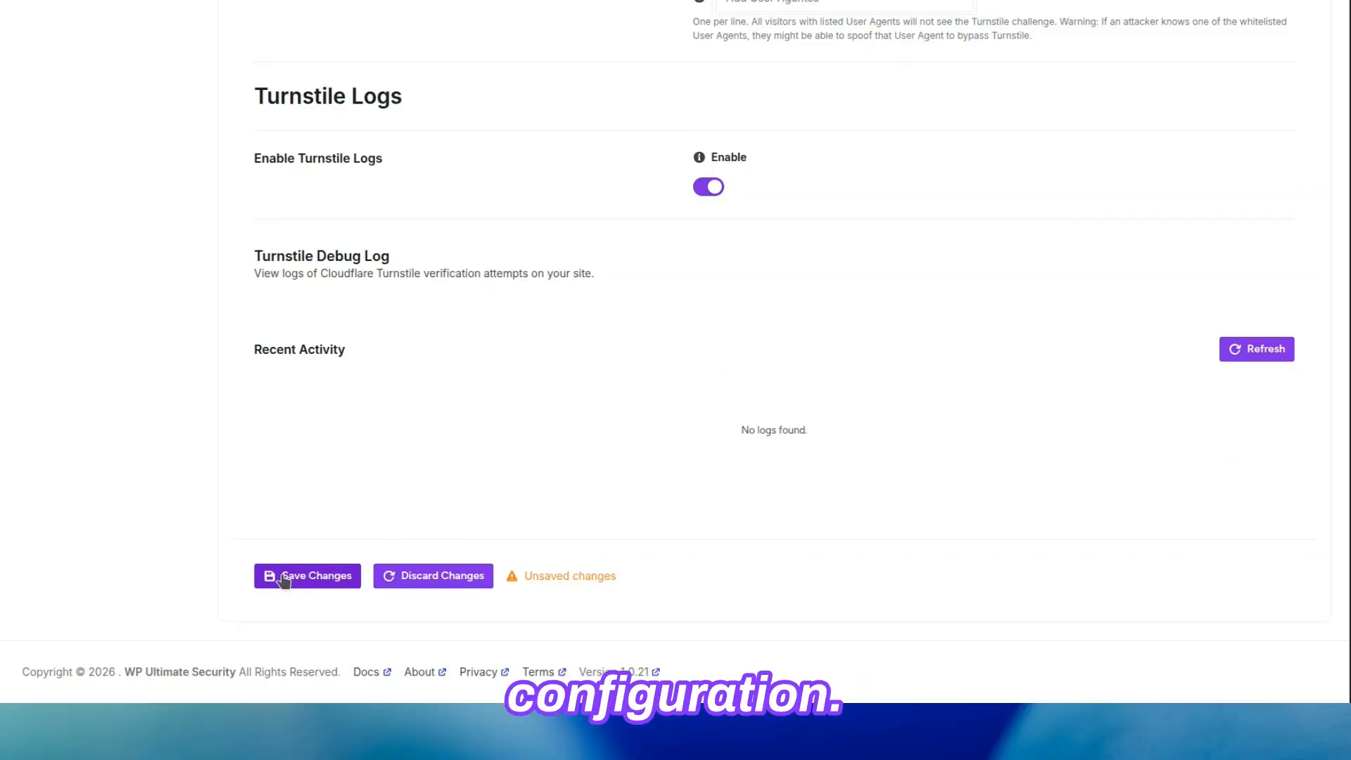
{"action": "left_click", "coordinate": [284, 577]}
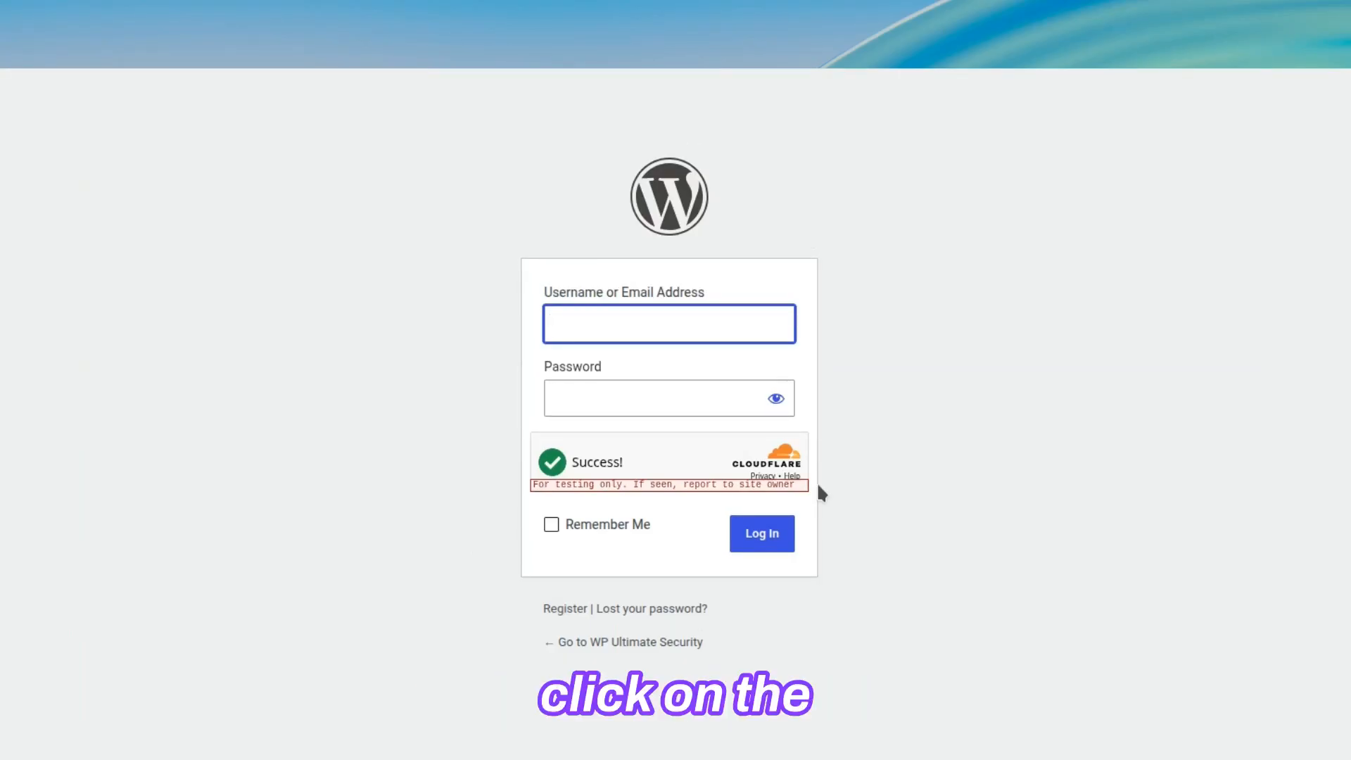
Check the Turnstile widget on the WordPress registration form and open the lost password form for the same check.
{"action": "left_click", "coordinate": [561, 609]}
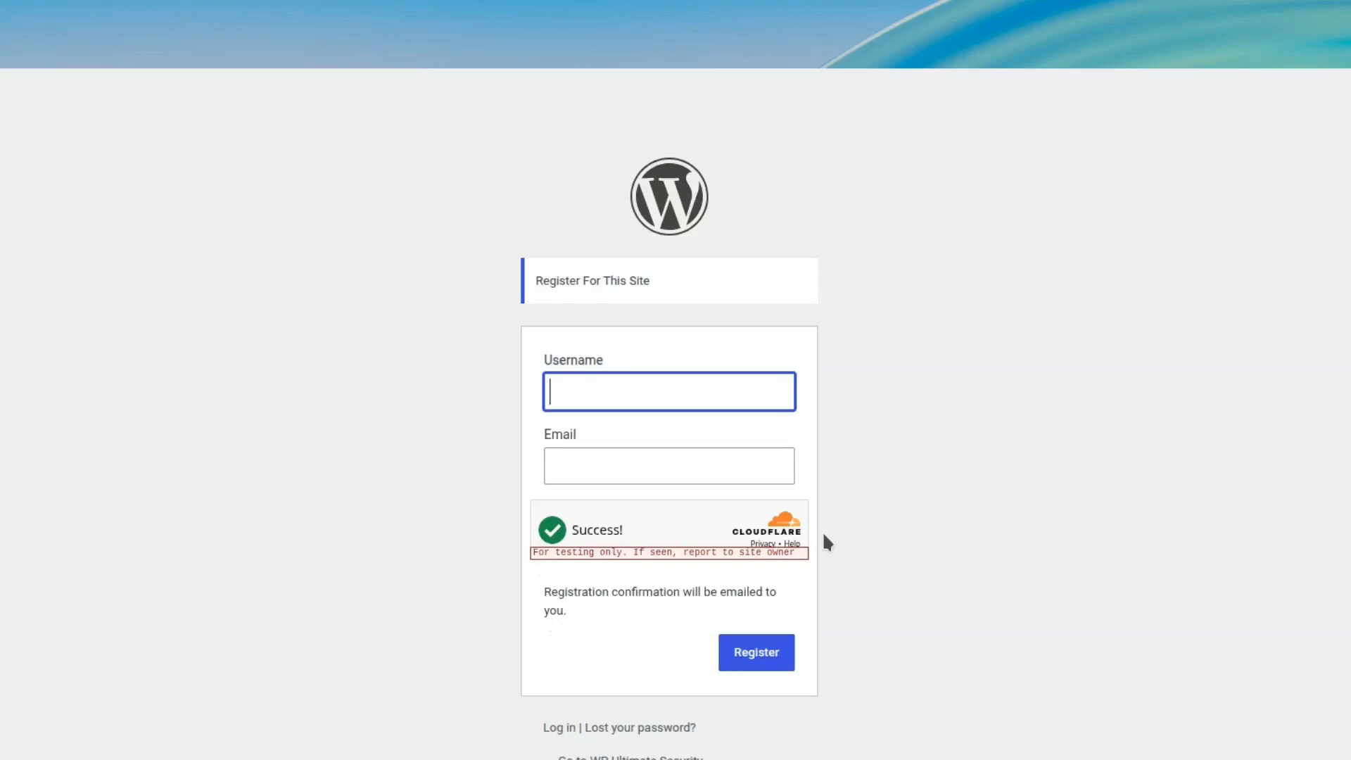
{"action": "left_click", "coordinate": [656, 729]}
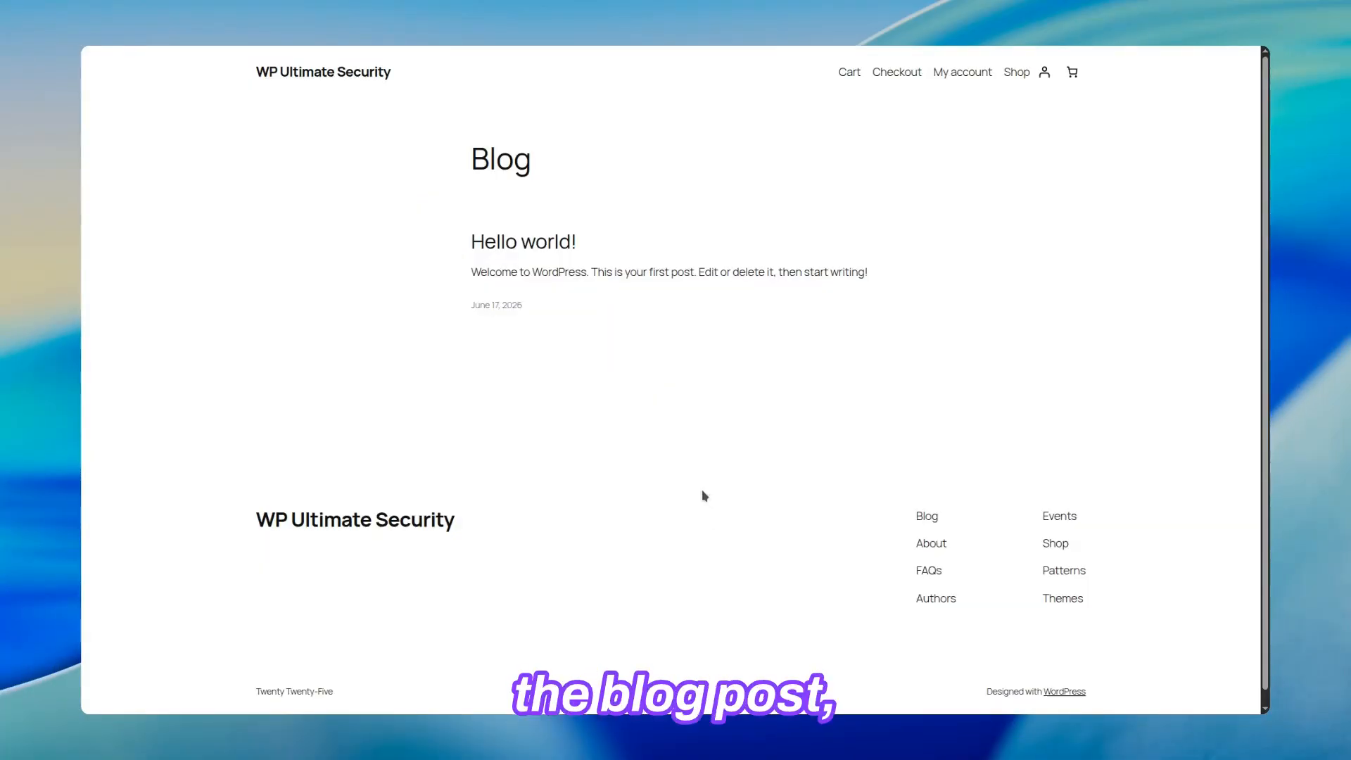
Open the "Hello world!" blog post and check the Turnstile widget on its comment form.
{"action": "left_click", "coordinate": [515, 250]}
{"action": "scroll", "coordinate": [516, 255], "scroll_direction": "down", "scroll_amount": 2}
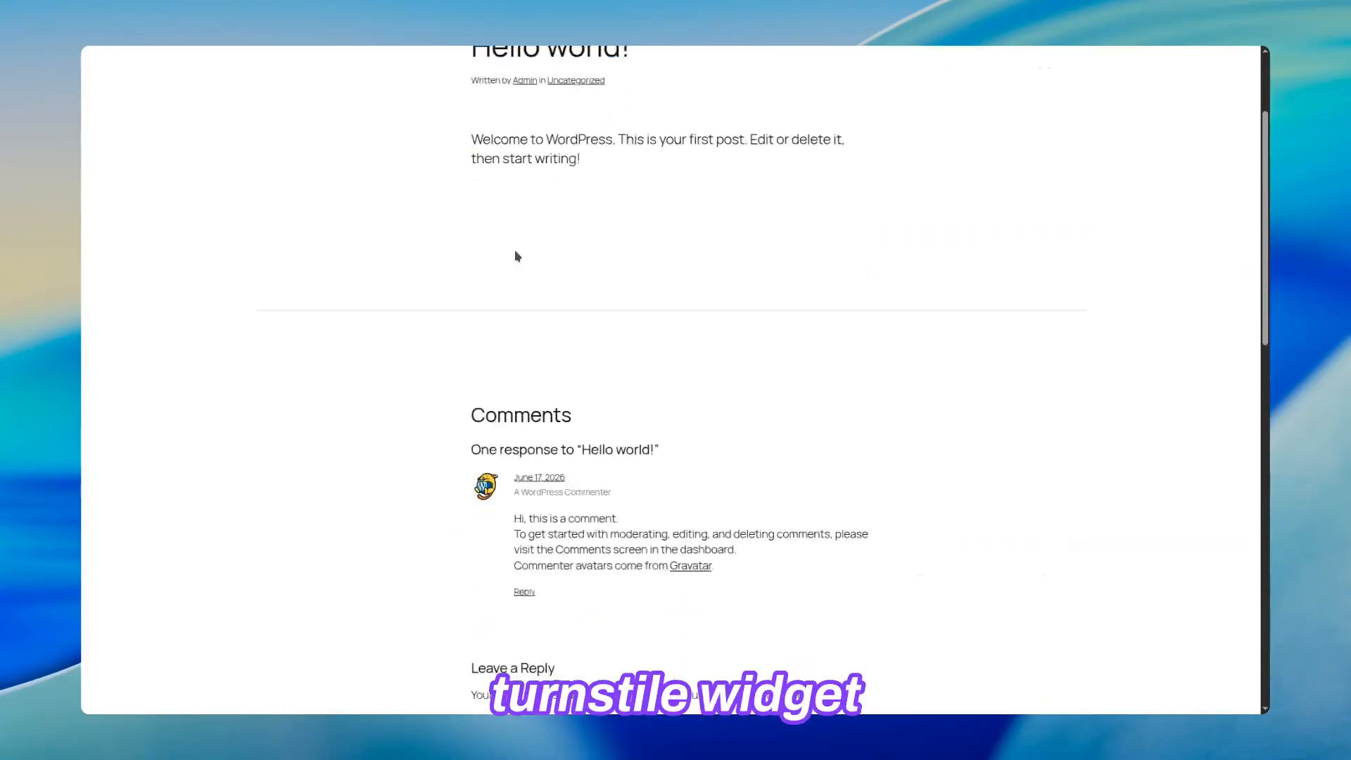
{"action": "scroll", "coordinate": [516, 256], "scroll_direction": "down", "scroll_amount": 8}
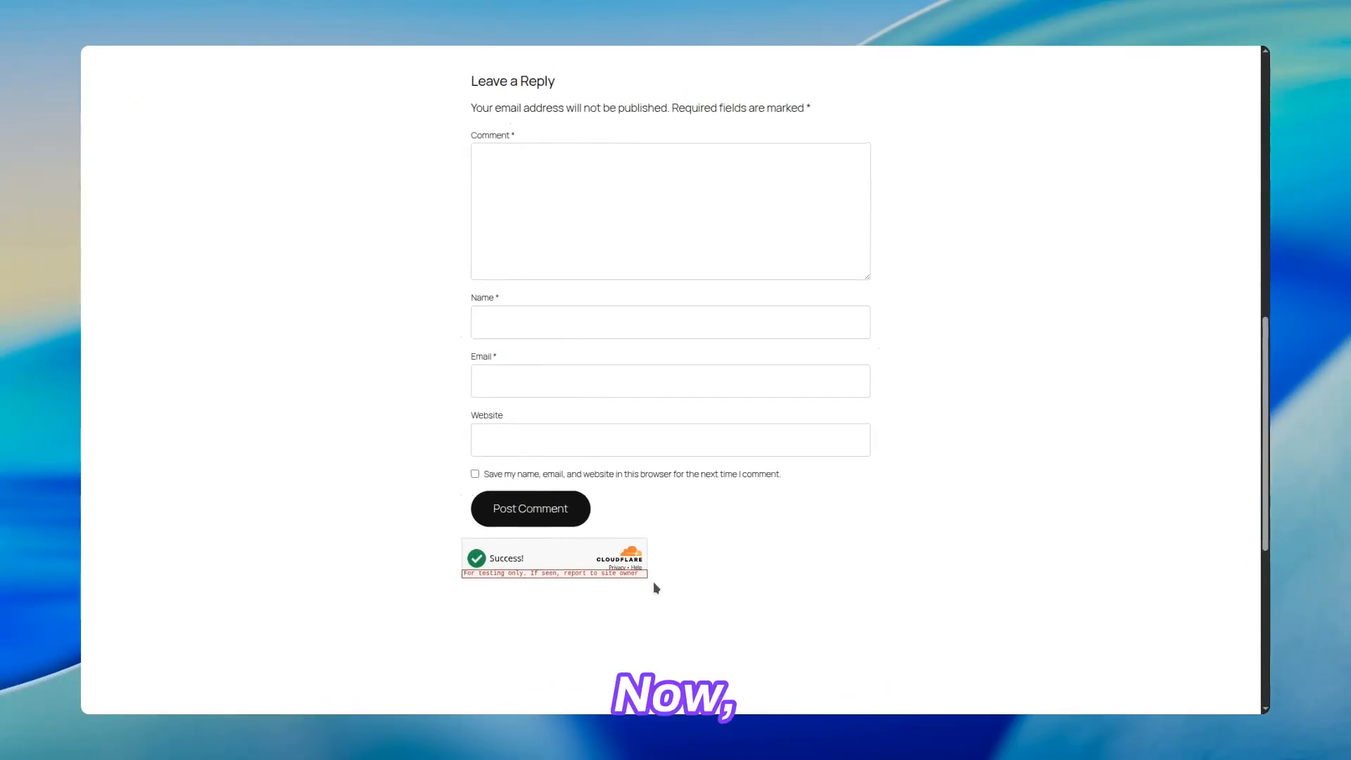
Open the store's My account page to check the Turnstile widget on the WooCommerce registration form.
{"action": "scroll", "coordinate": [654, 581], "scroll_direction": "up", "scroll_amount": 15}
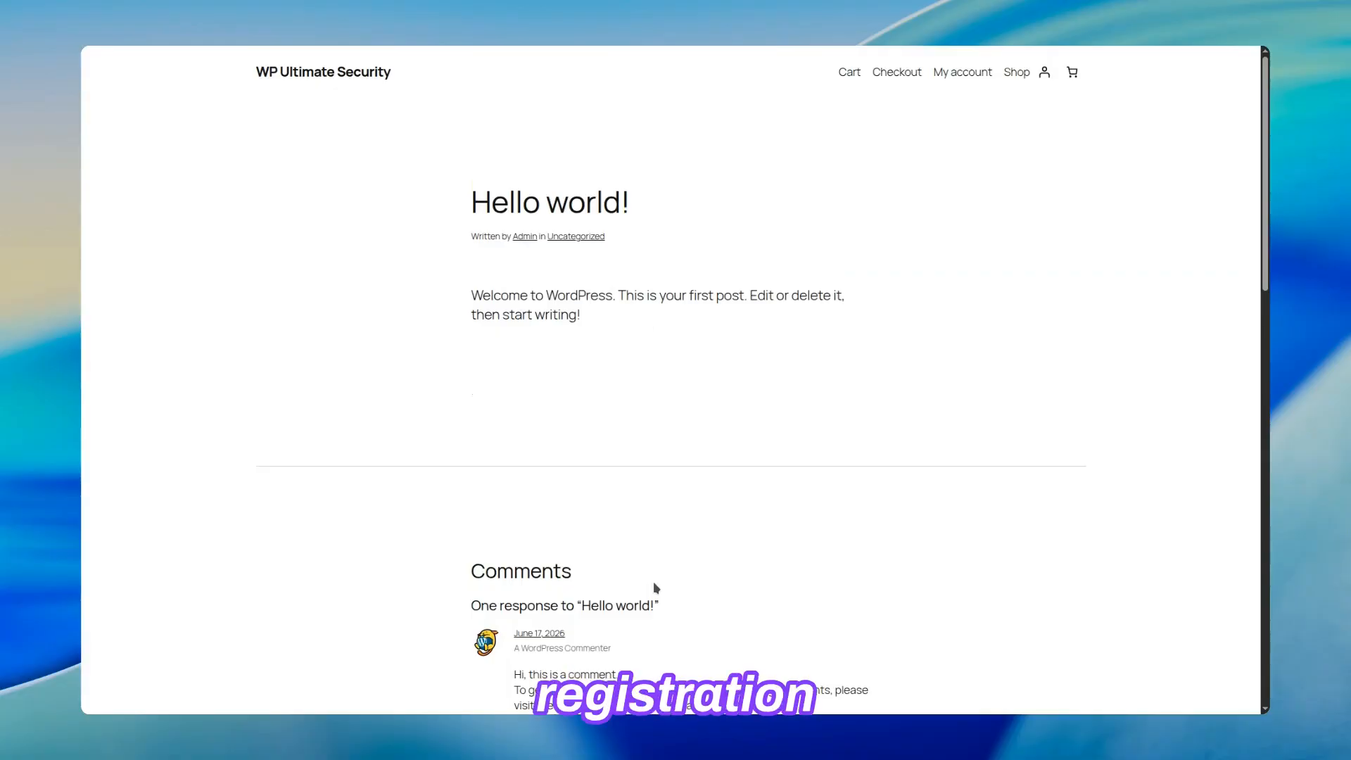
{"action": "left_click", "coordinate": [956, 80]}
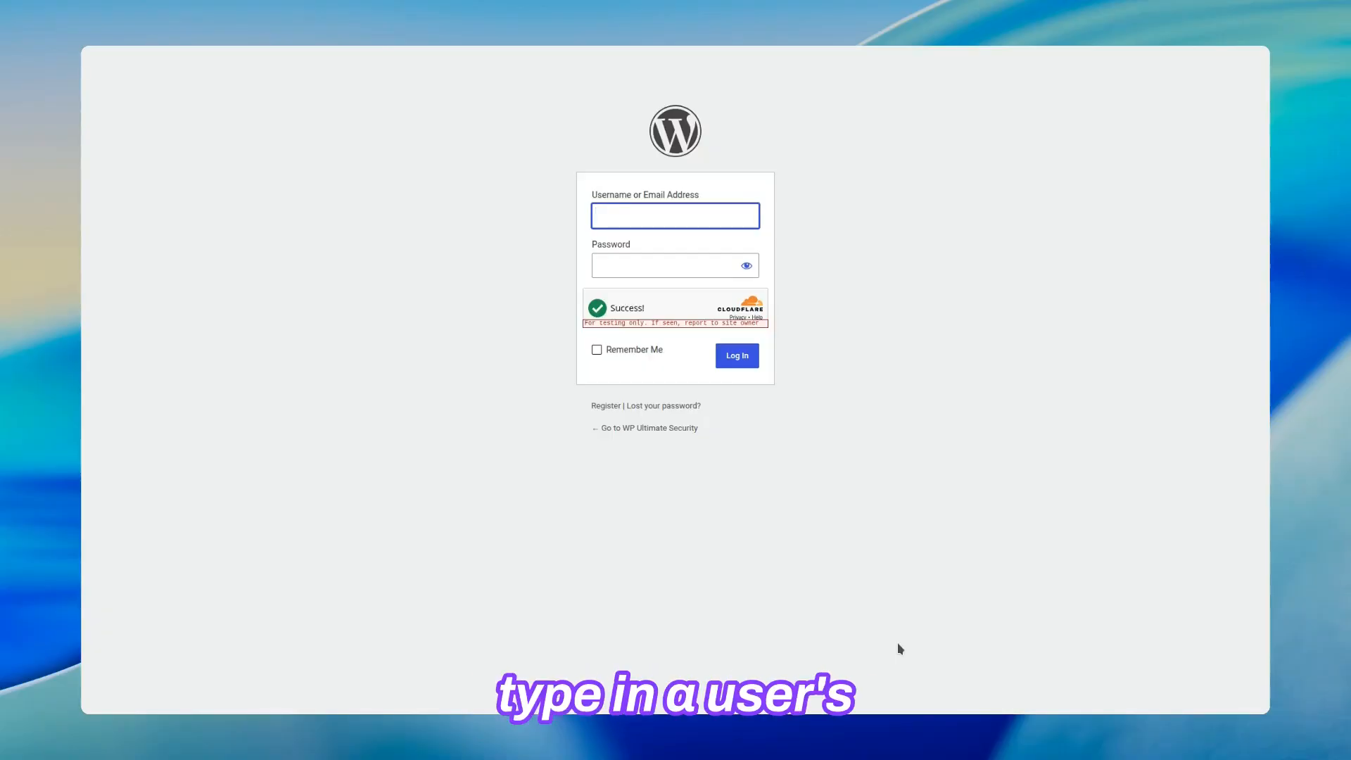
Log in to the WordPress dashboard with the username Admin and the account password.
{"action": "type", "text": "Admin"}
{"action": "key", "text": "Tab"}
{"action": "type", "text": "*****"}
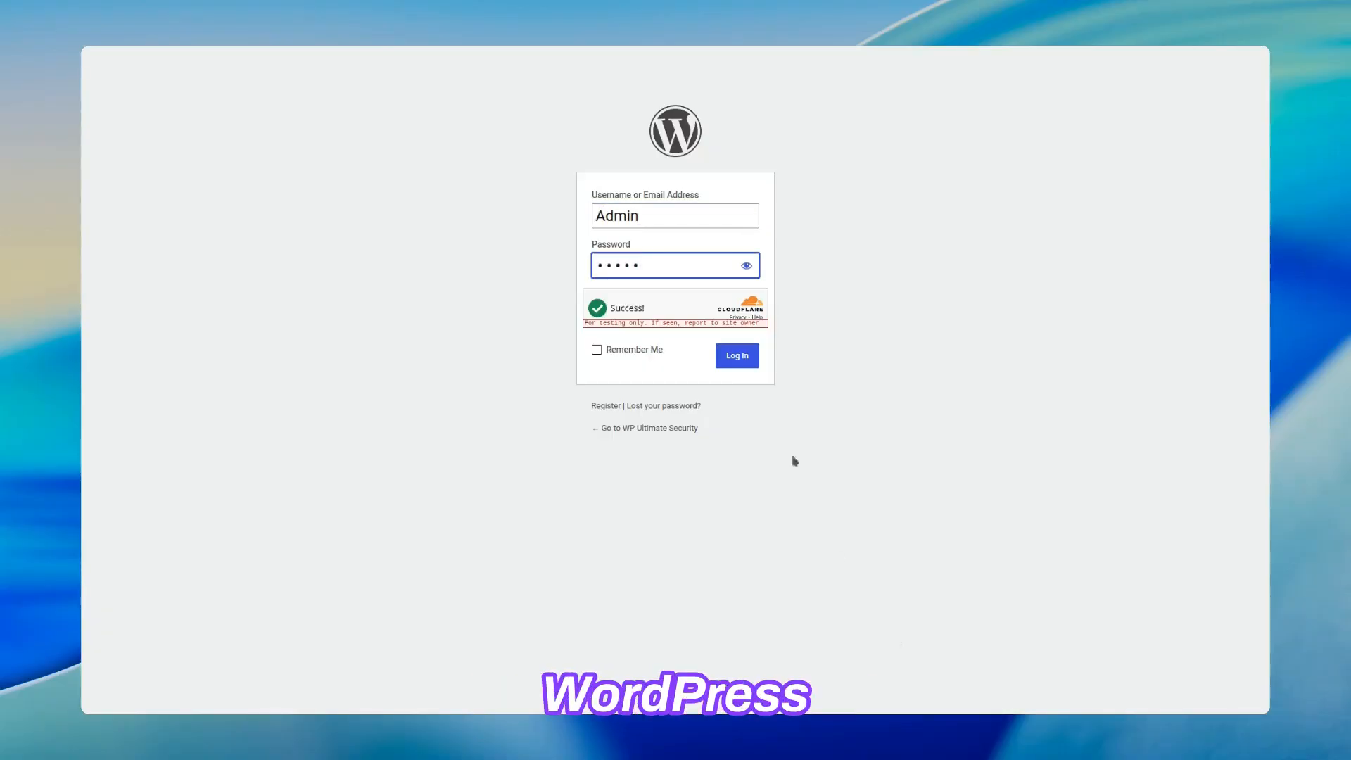
{"action": "left_click", "coordinate": [747, 352]}
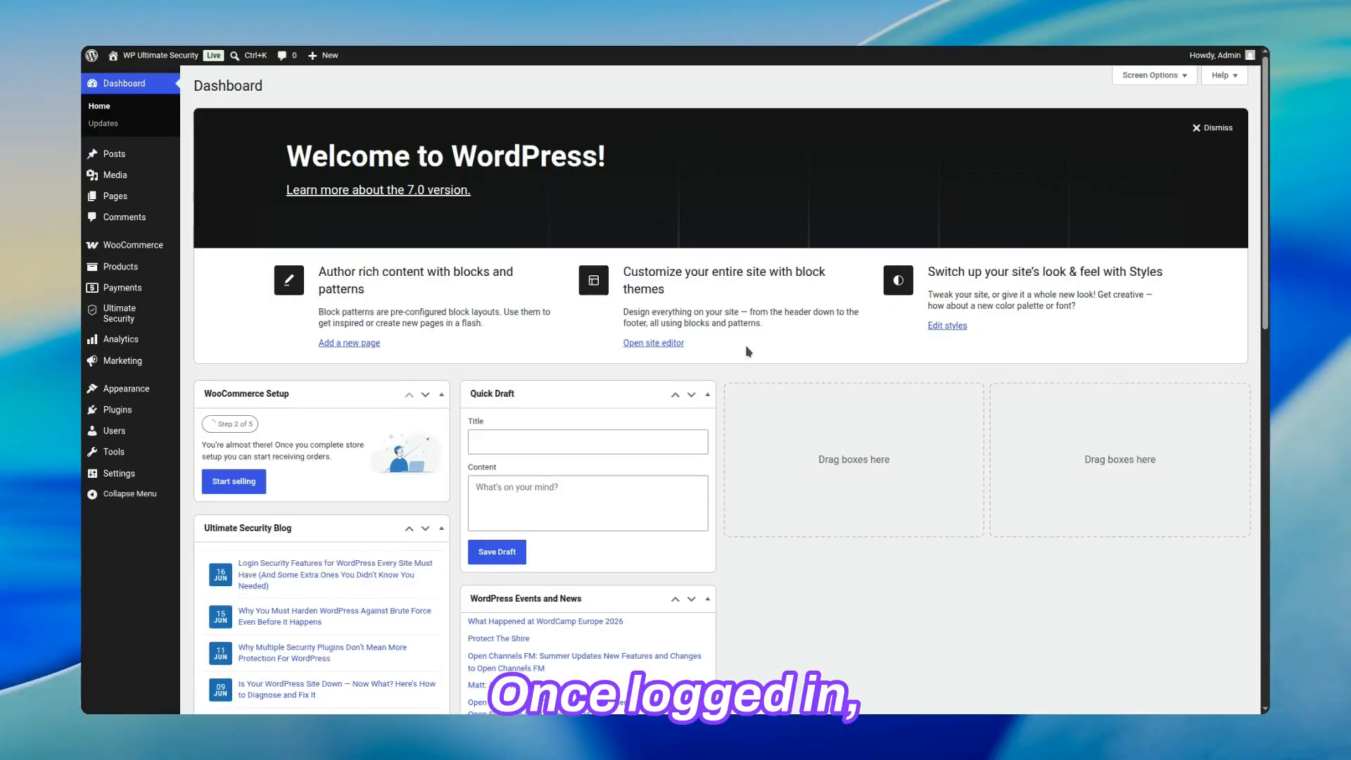
Open the Cloudflare Turnstile settings in Ultimate Security's Bot Protection section under Threat Protection.
{"action": "left_click", "coordinate": [144, 311]}
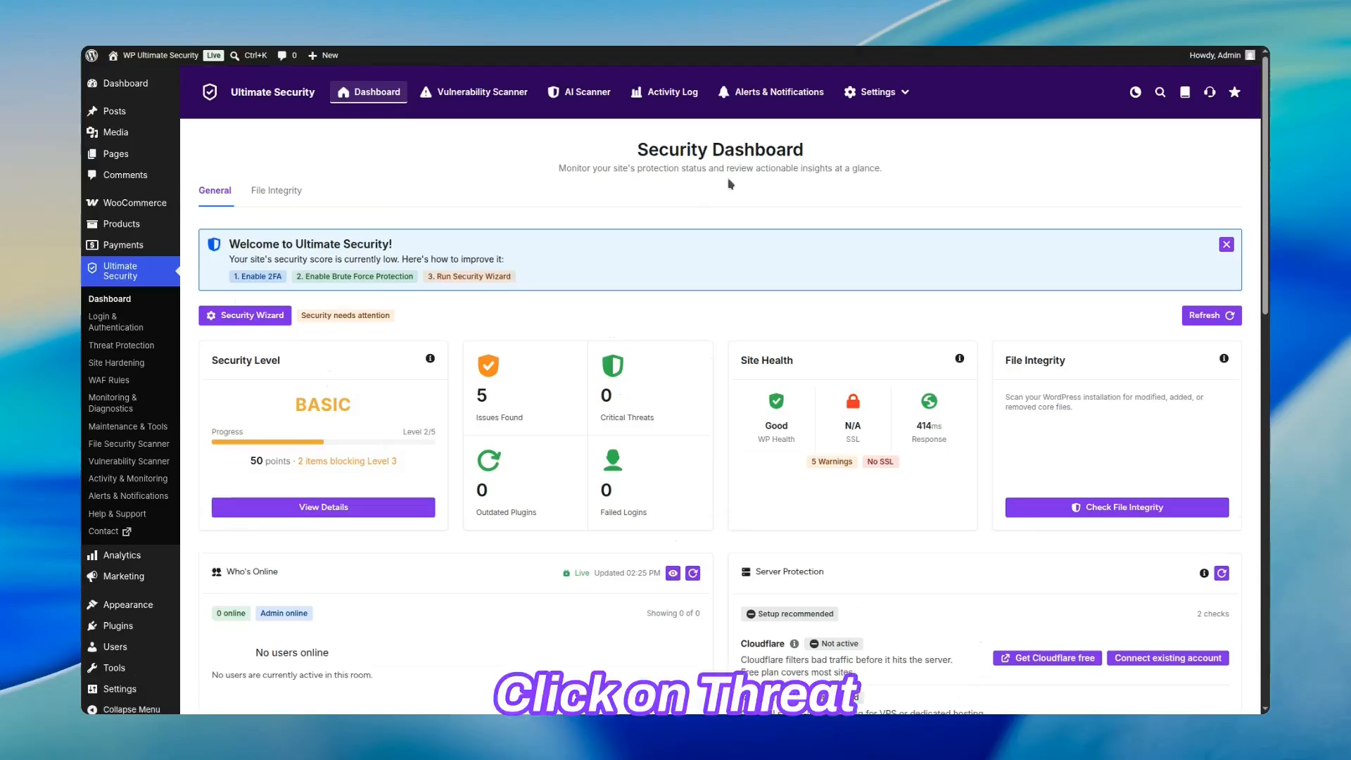
{"action": "mouse_move", "coordinate": [879, 91]}
{"action": "mouse_move", "coordinate": [884, 142]}
{"action": "left_click", "coordinate": [1022, 147]}
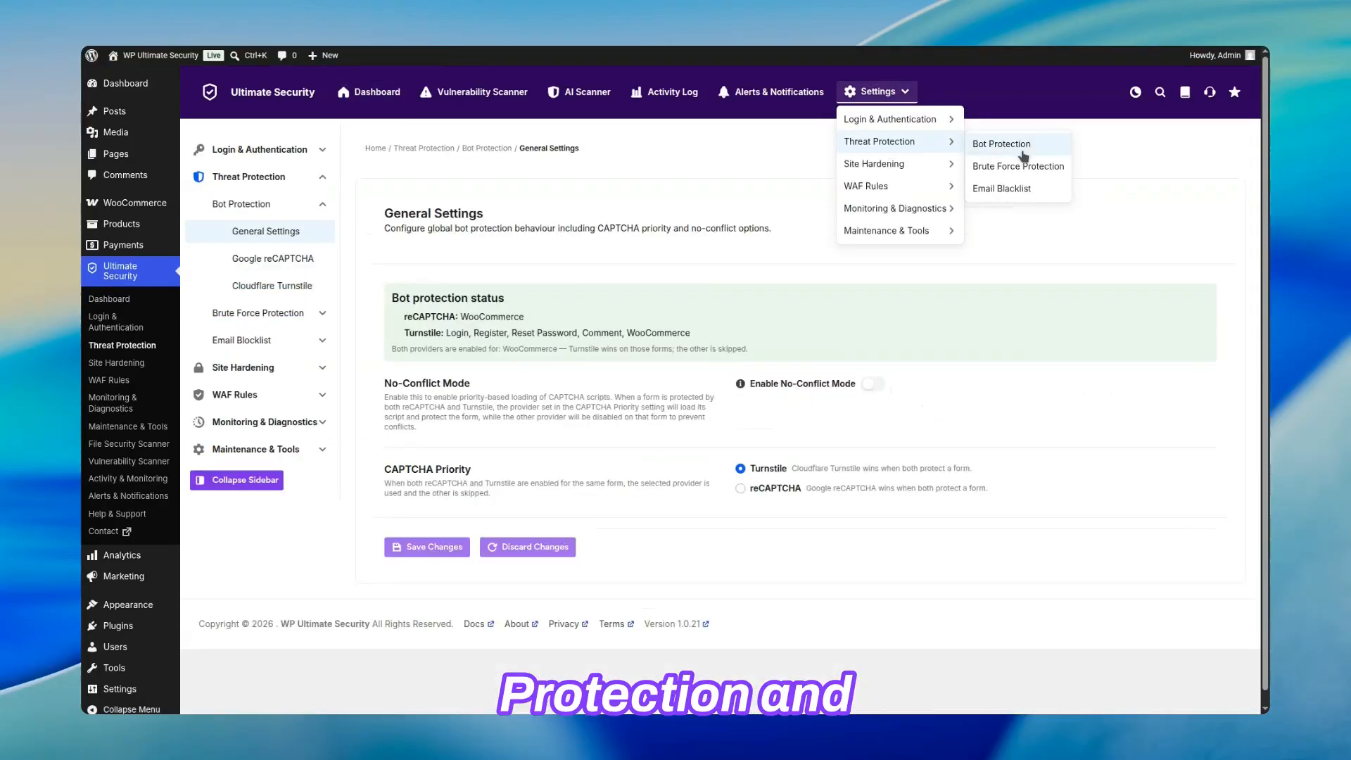
{"action": "left_click", "coordinate": [313, 294]}
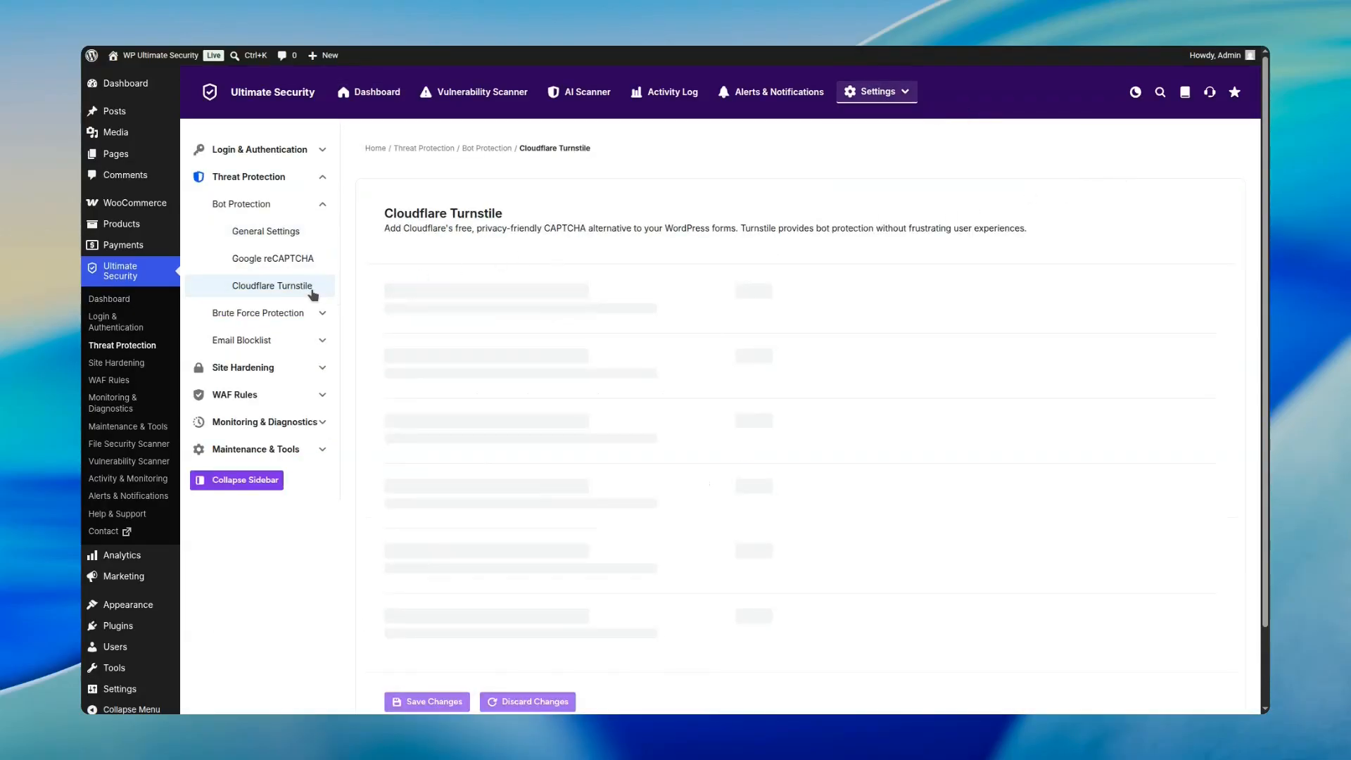
Examine the recent verification attempts in the Turnstile Debug Log and return to the start of the settings page.
{"action": "scroll", "coordinate": [642, 352], "scroll_direction": "down", "scroll_amount": 20}
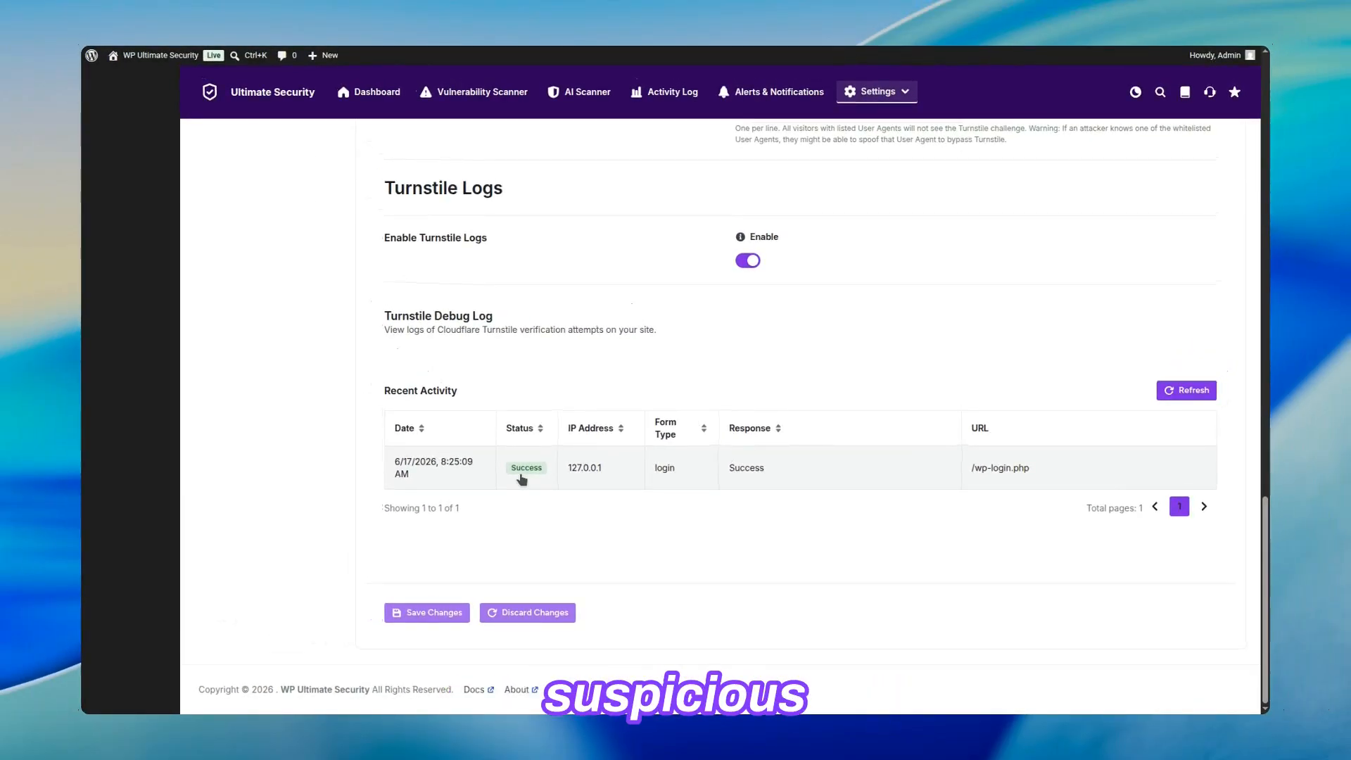
{"action": "scroll", "coordinate": [521, 480], "scroll_direction": "up", "scroll_amount": 2}
{"action": "scroll", "coordinate": [522, 480], "scroll_direction": "up", "scroll_amount": 20}
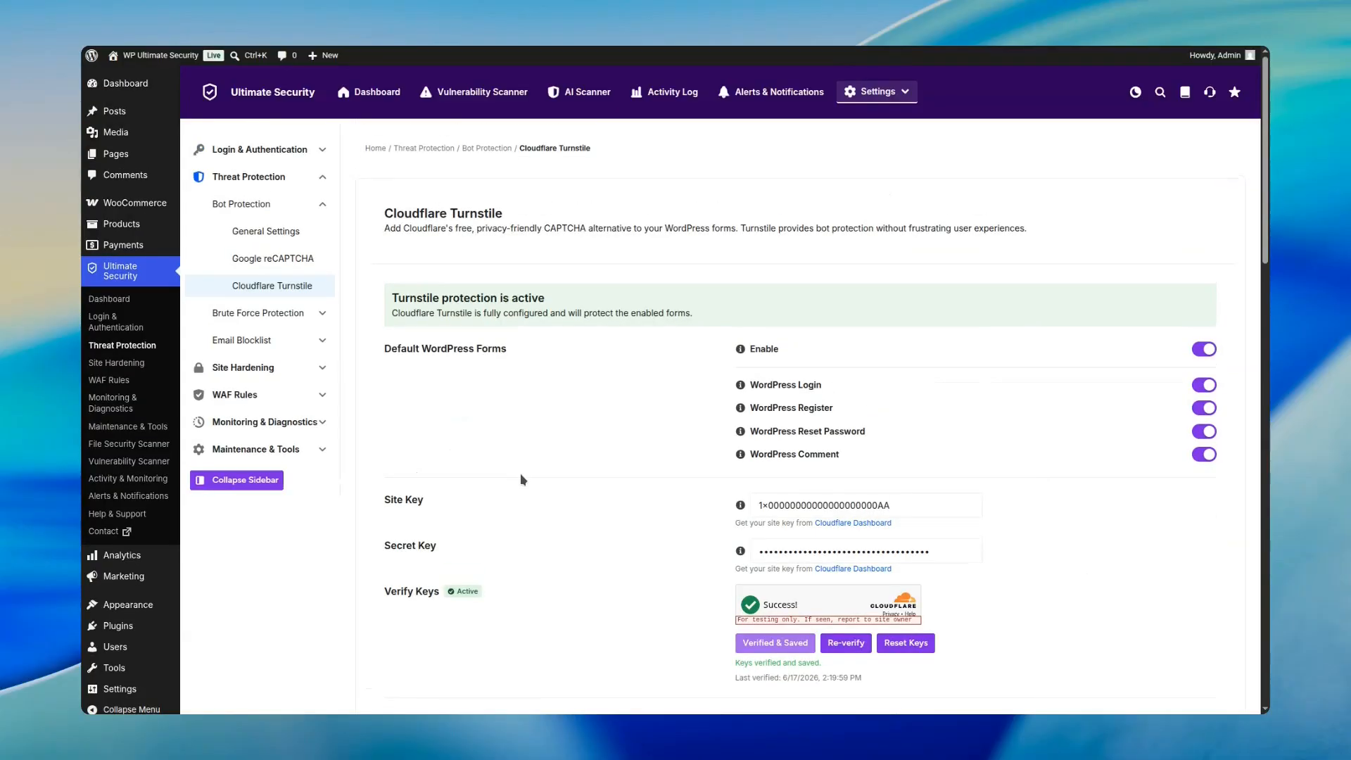